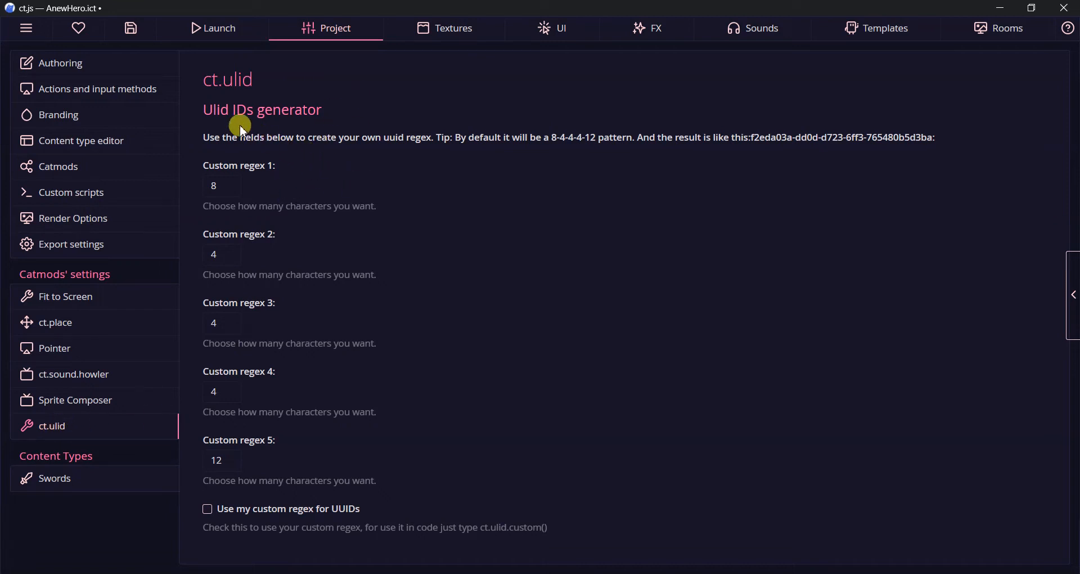
click(225, 113)
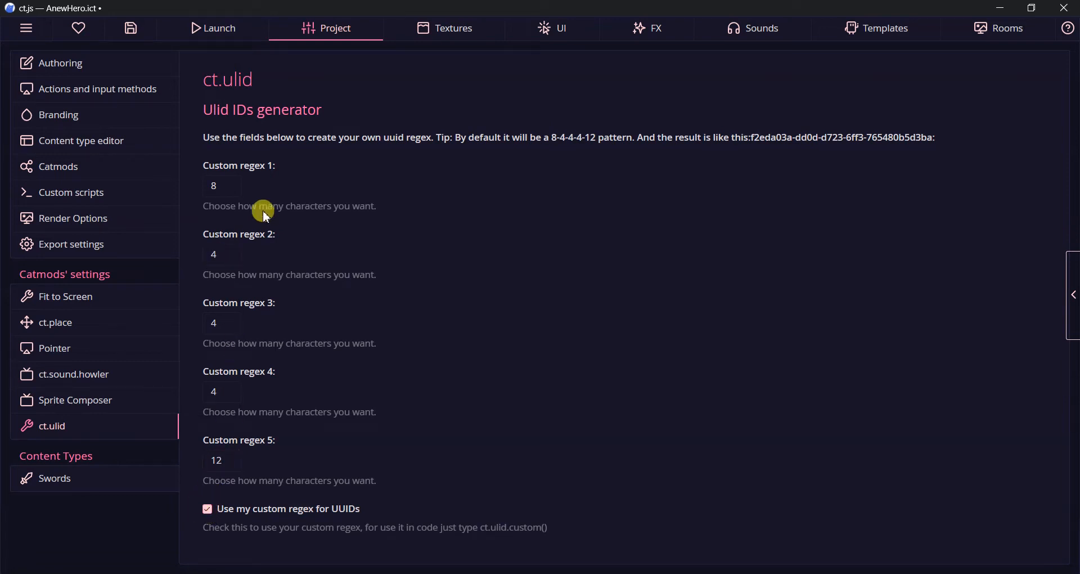
Set the ct.ulid custom regex 1 to 5 lengths to 4, 2, 6, 8 and 7 characters, and save the project.
click(236, 190)
click(236, 258)
click(236, 259)
click(238, 318)
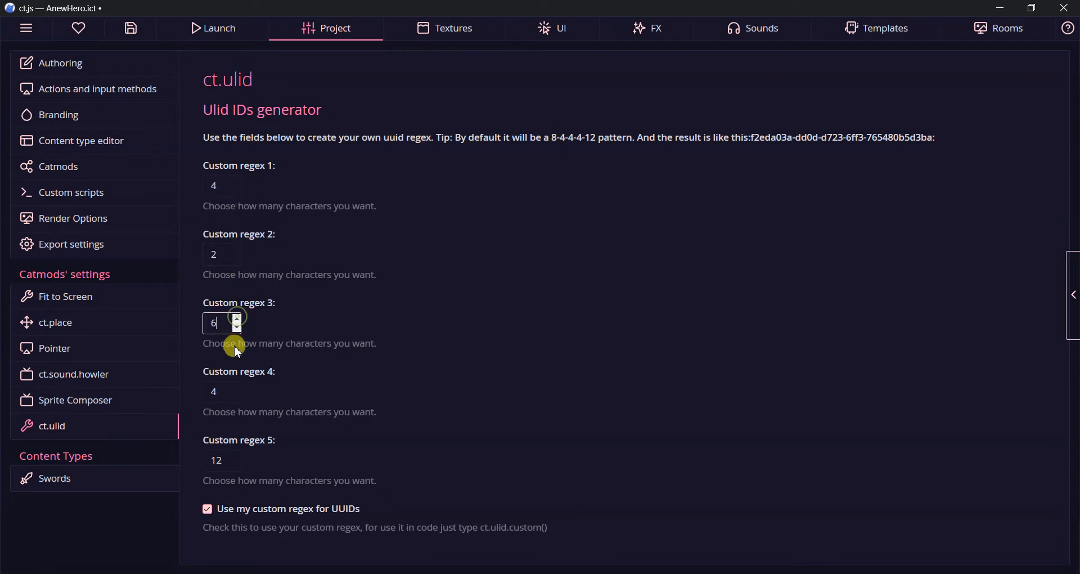
click(238, 388)
click(239, 388)
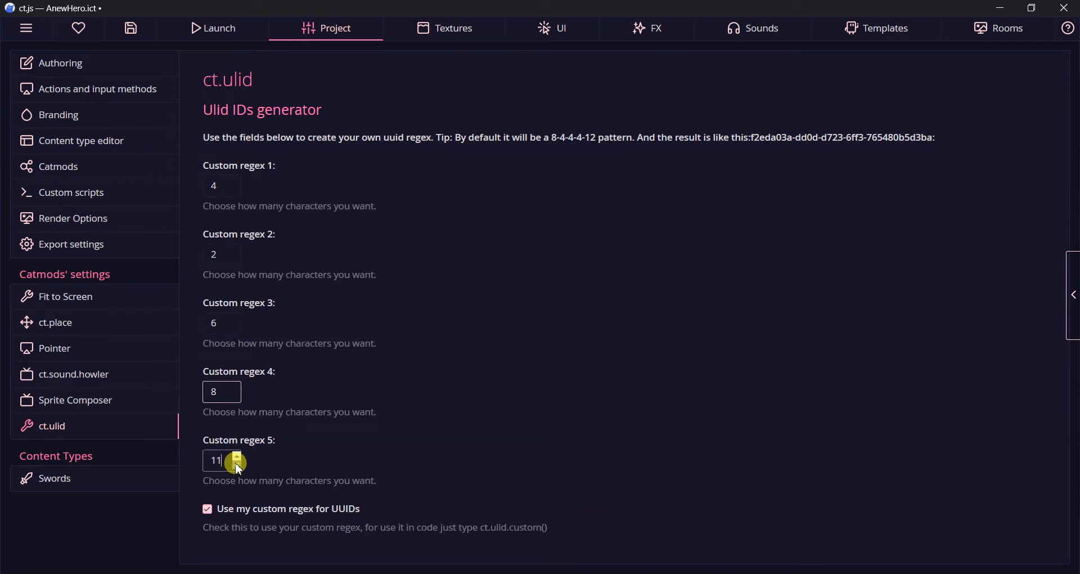
click(212, 462)
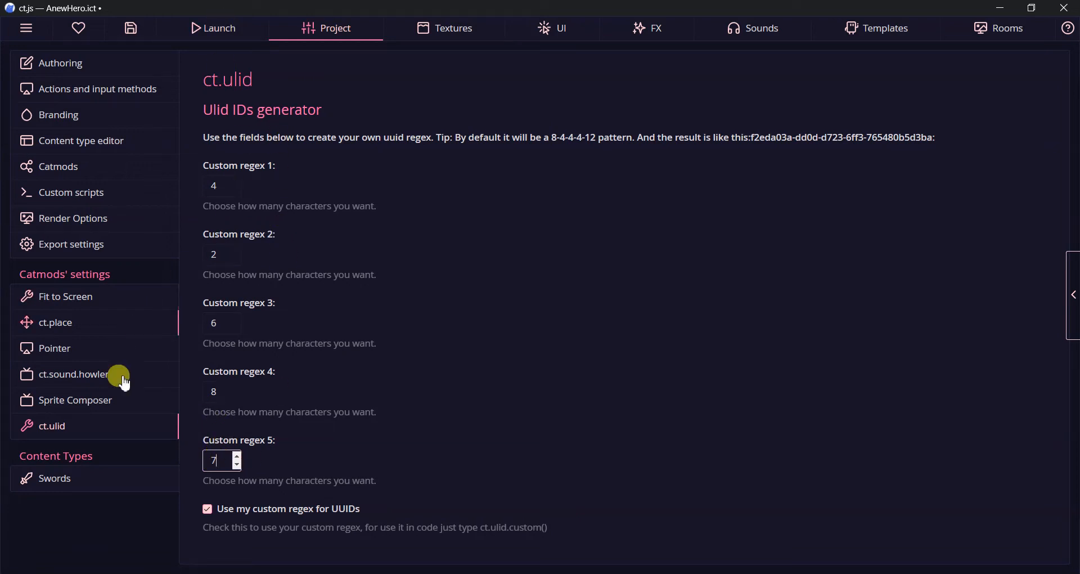
click(53, 424)
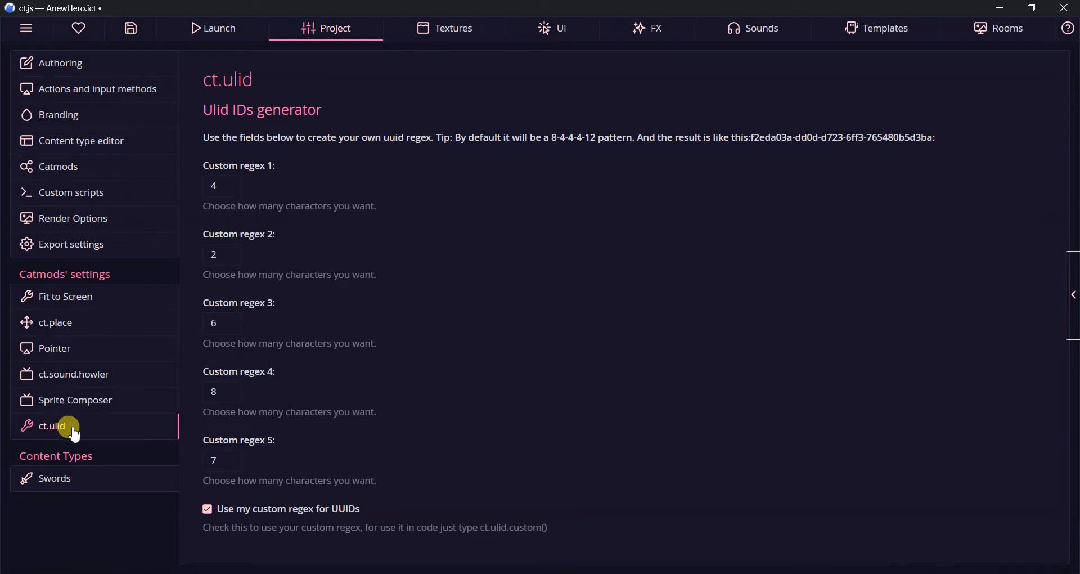
click(133, 30)
Open the level_1 room and bring up its Room start event code.
click(860, 29)
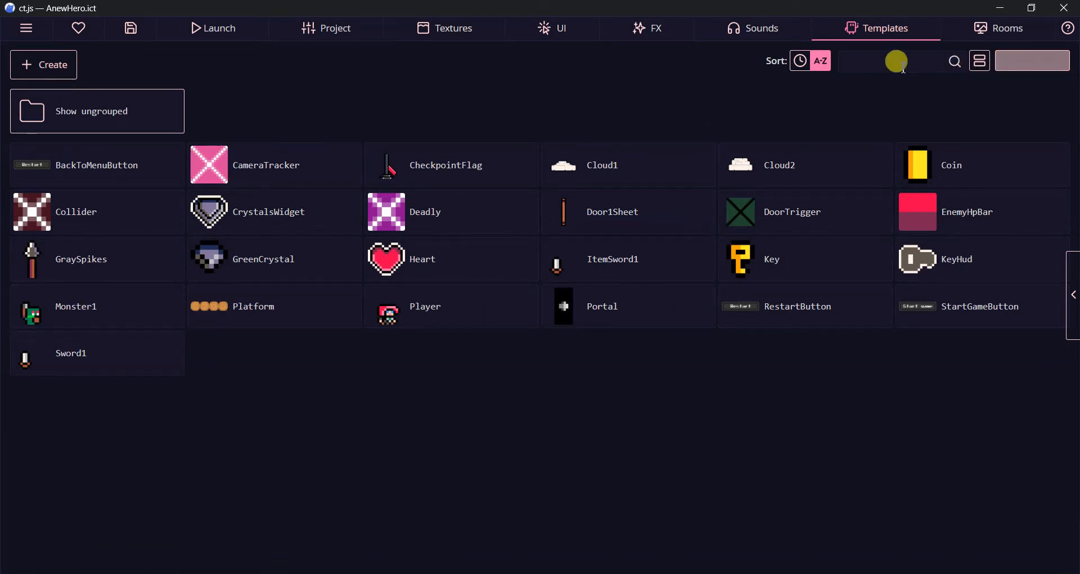
click(998, 35)
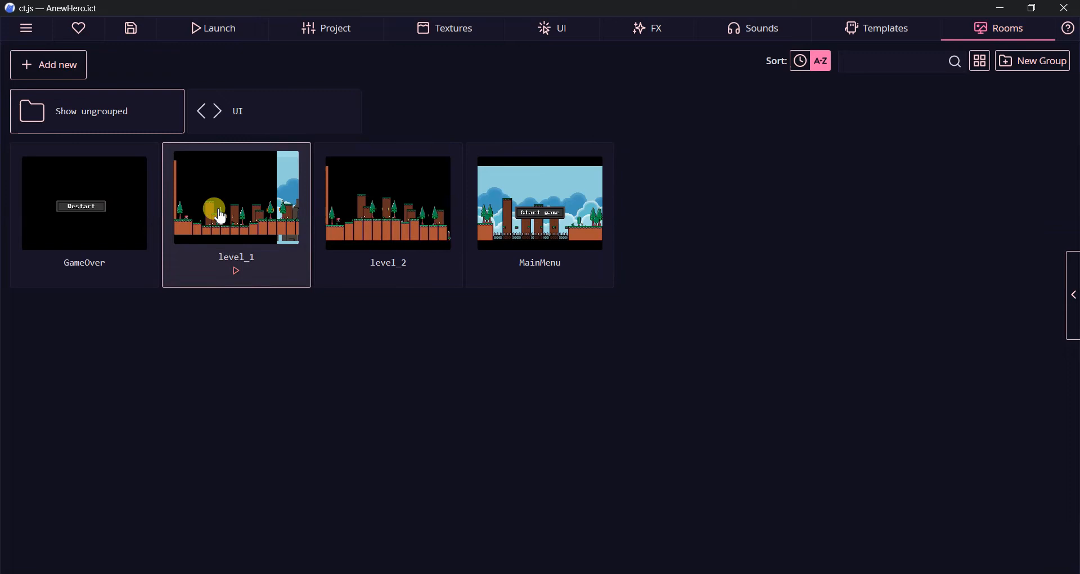
click(217, 212)
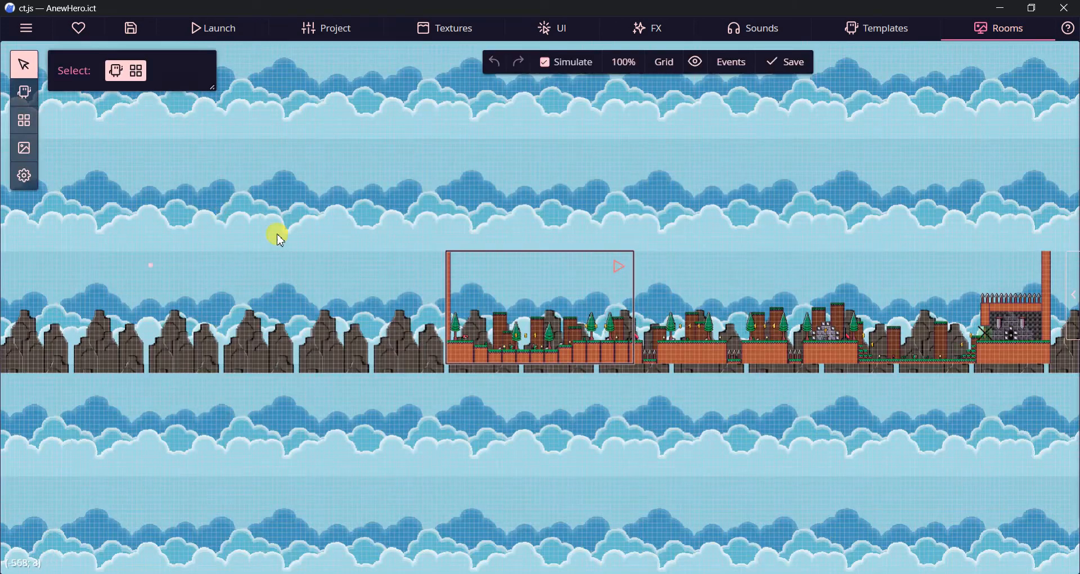
click(720, 62)
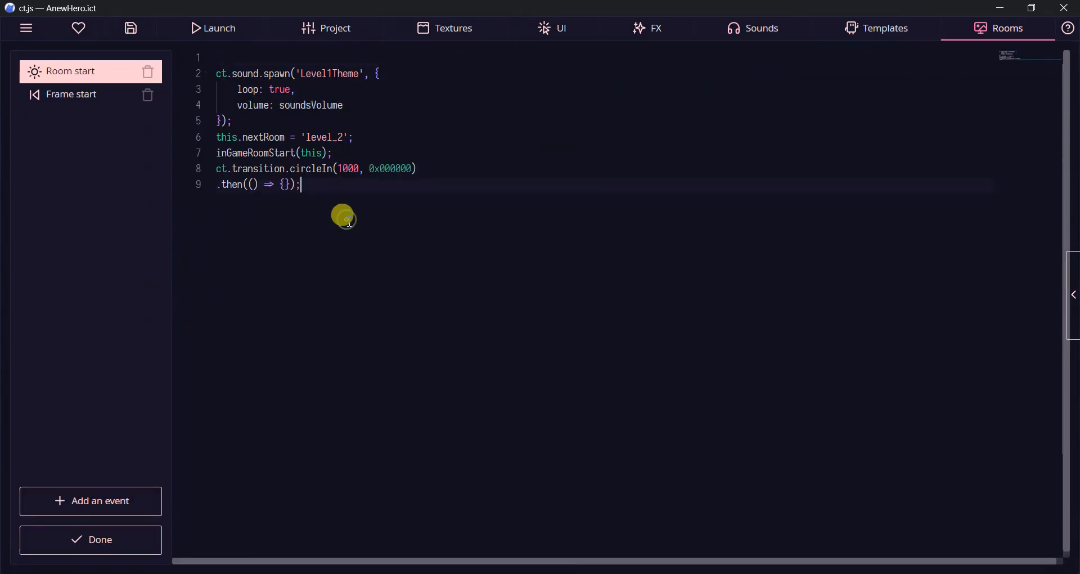
Add a ct.ulid.custom(); call on a new line at the end of the Room start code.
text(ct.u)
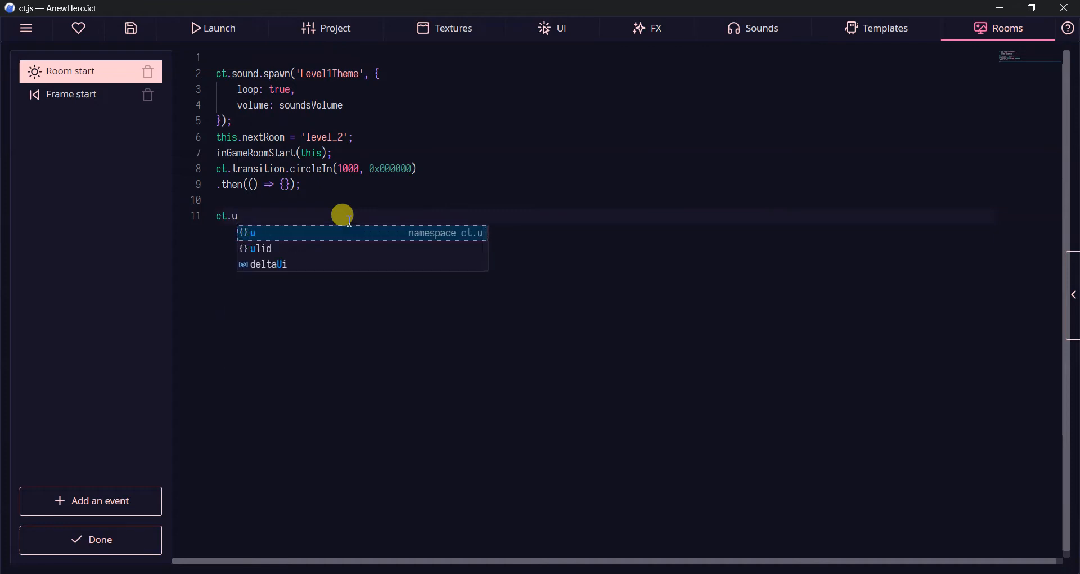
key(Down)
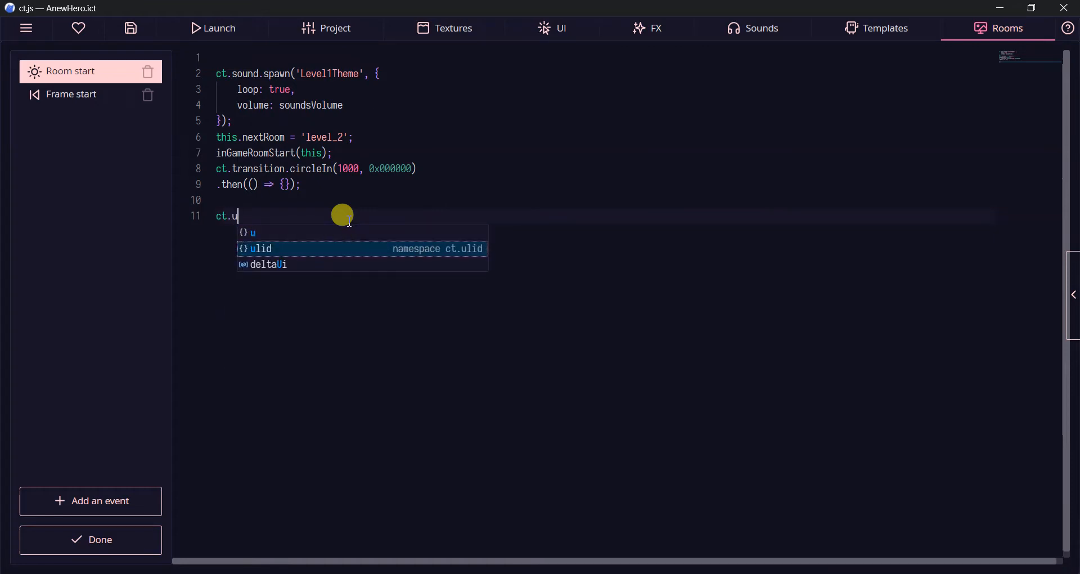
key(Return)
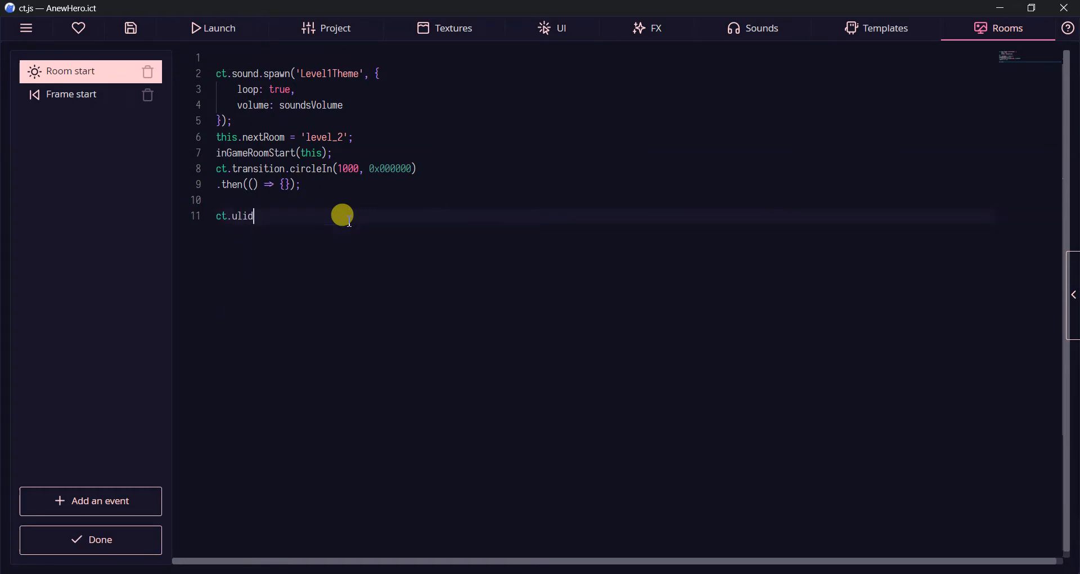
text(.)
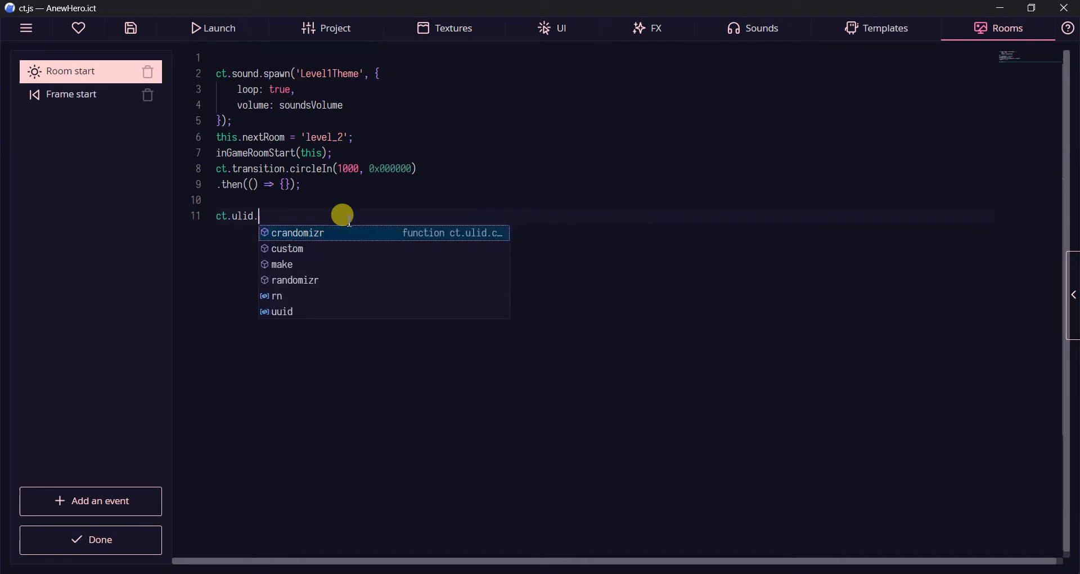
key(Down)
key(Down)
key(Up)
key(Return)
text(())
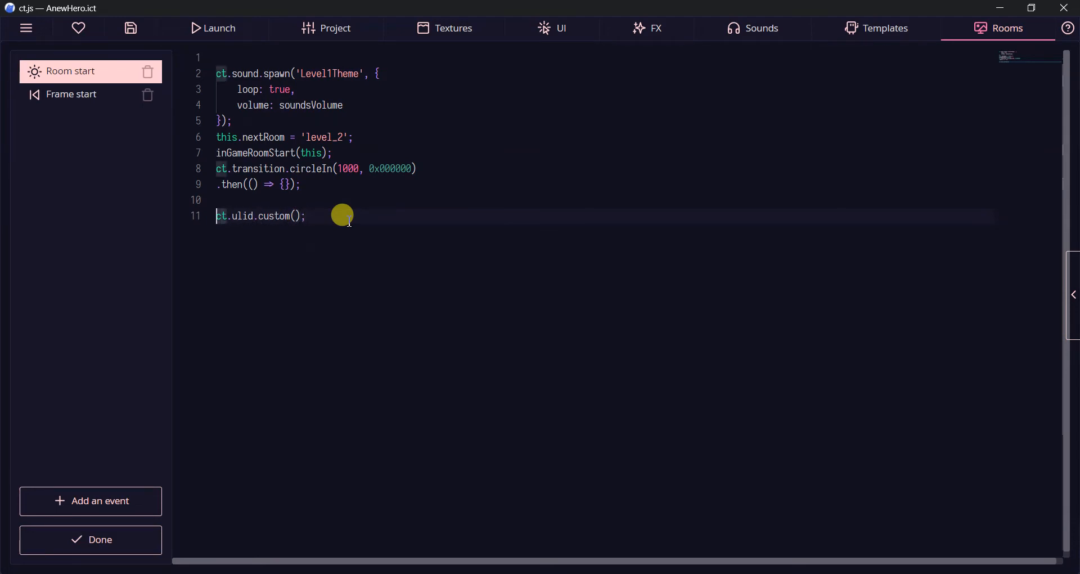
Assign the ct.ulid.custom() call to this.IDRoom and finish editing the room's events.
text(this)
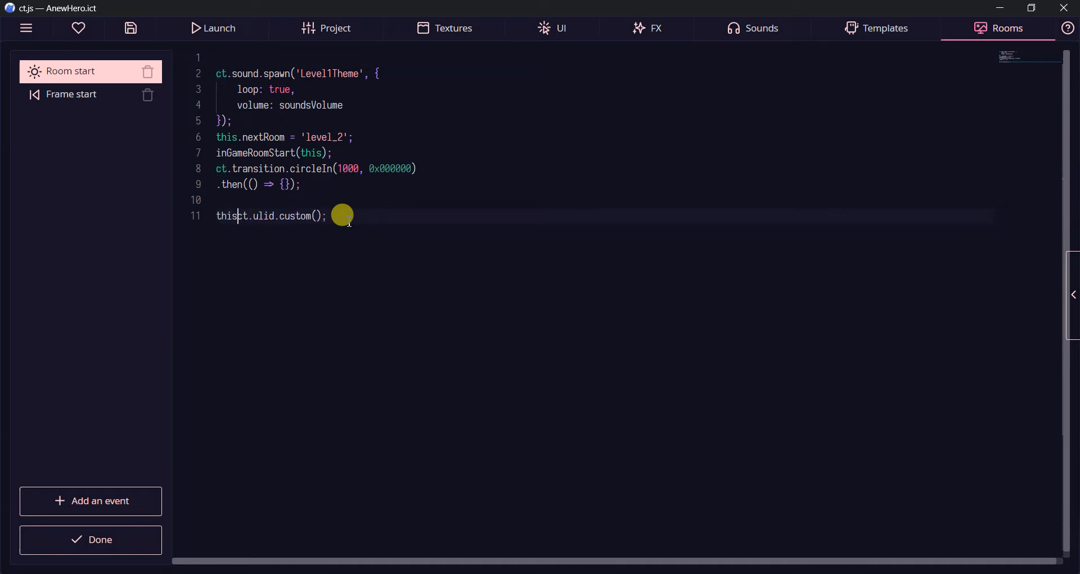
text(.ID)
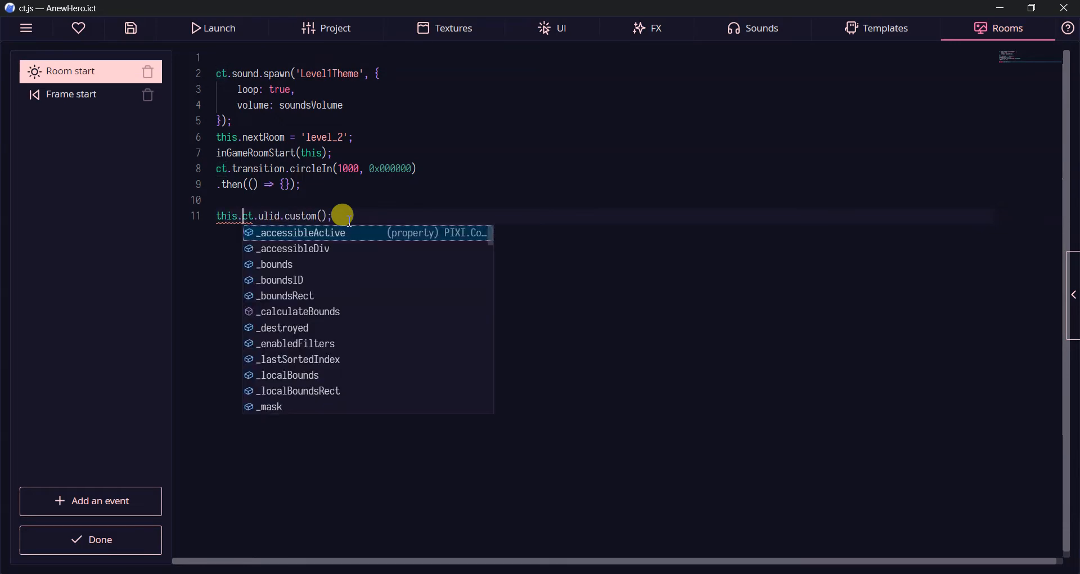
text(Room =)
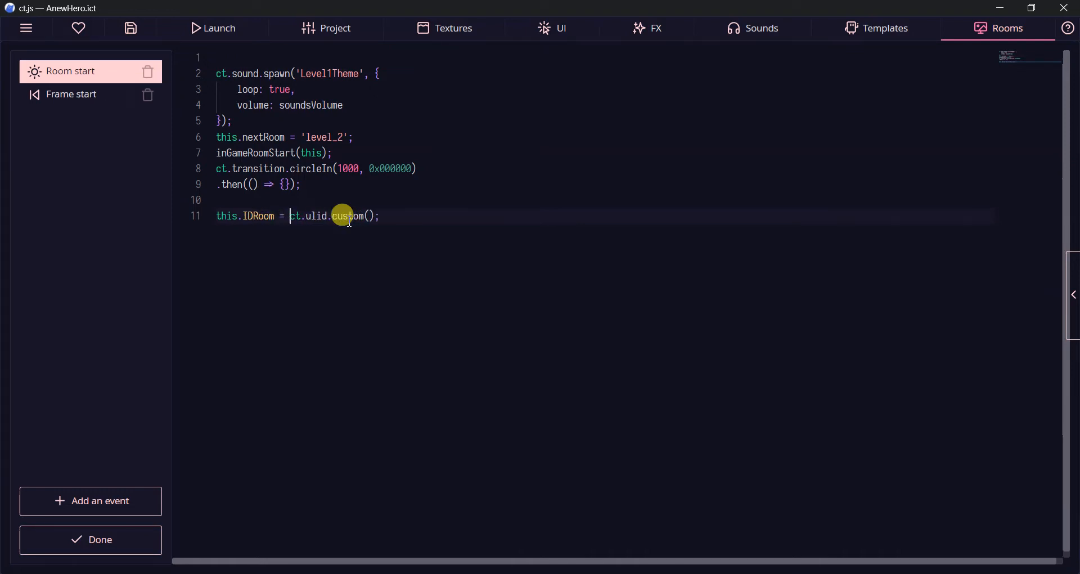
click(350, 219)
click(309, 274)
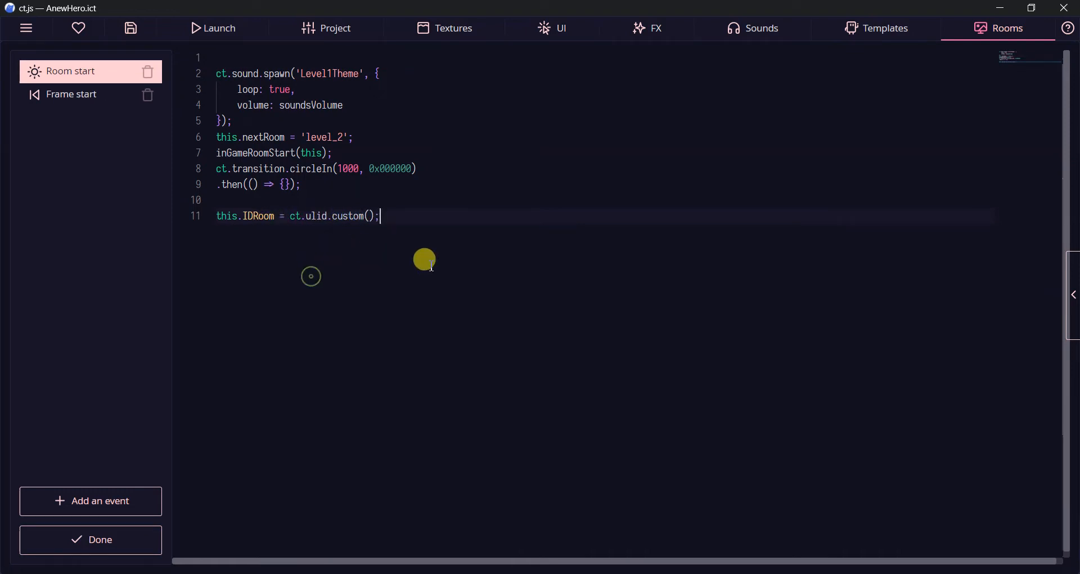
click(145, 551)
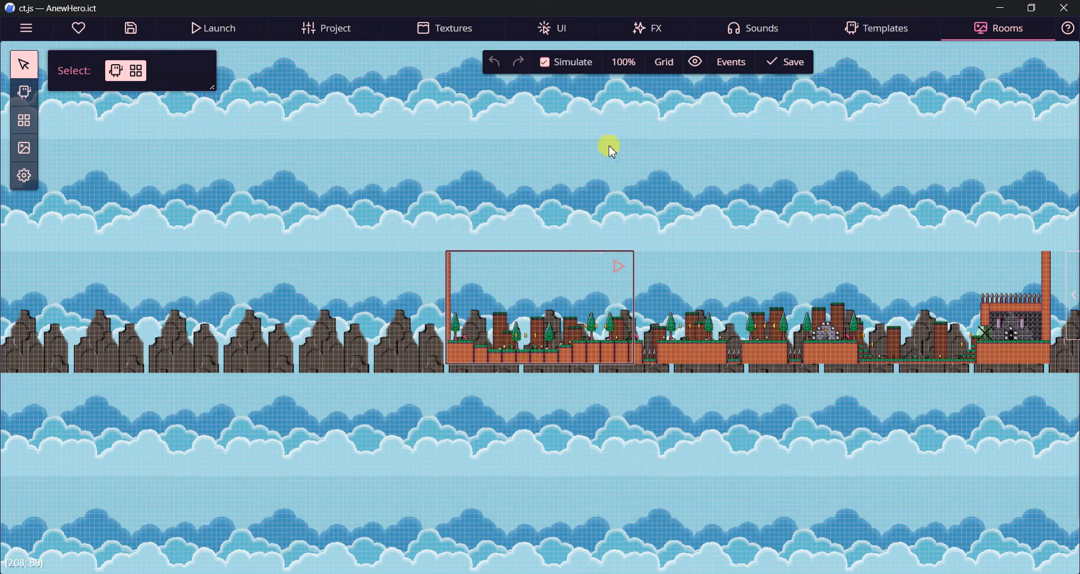
Launch the game and evaluate ct.room in the debugger console.
click(237, 42)
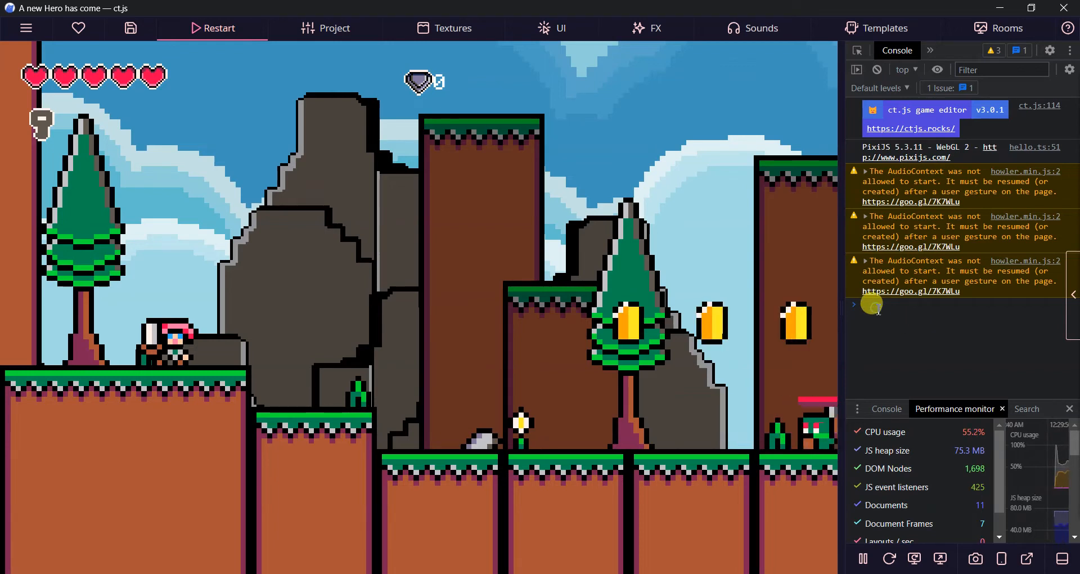
text(c)
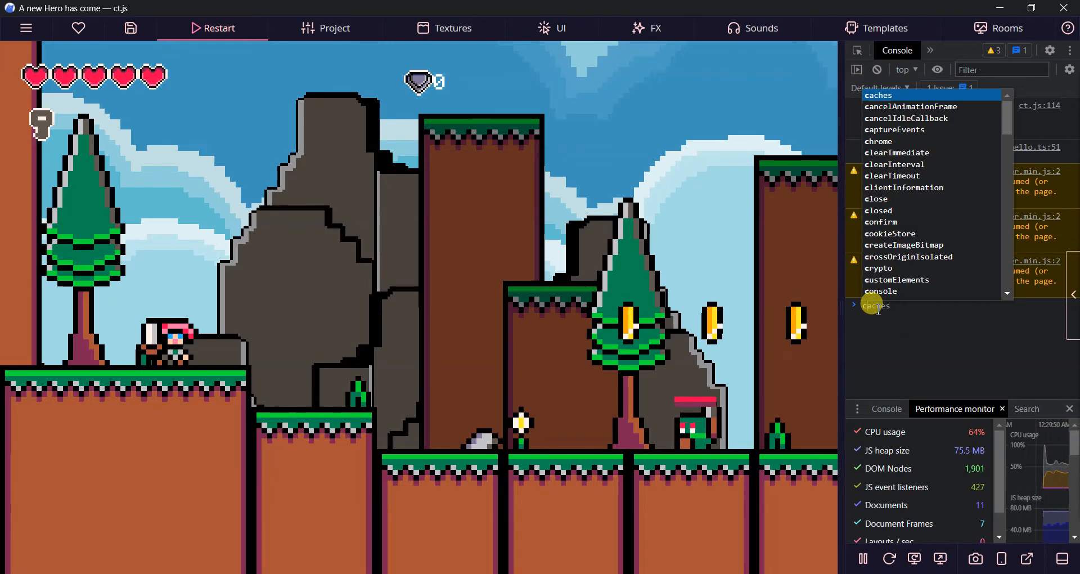
text(t.r)
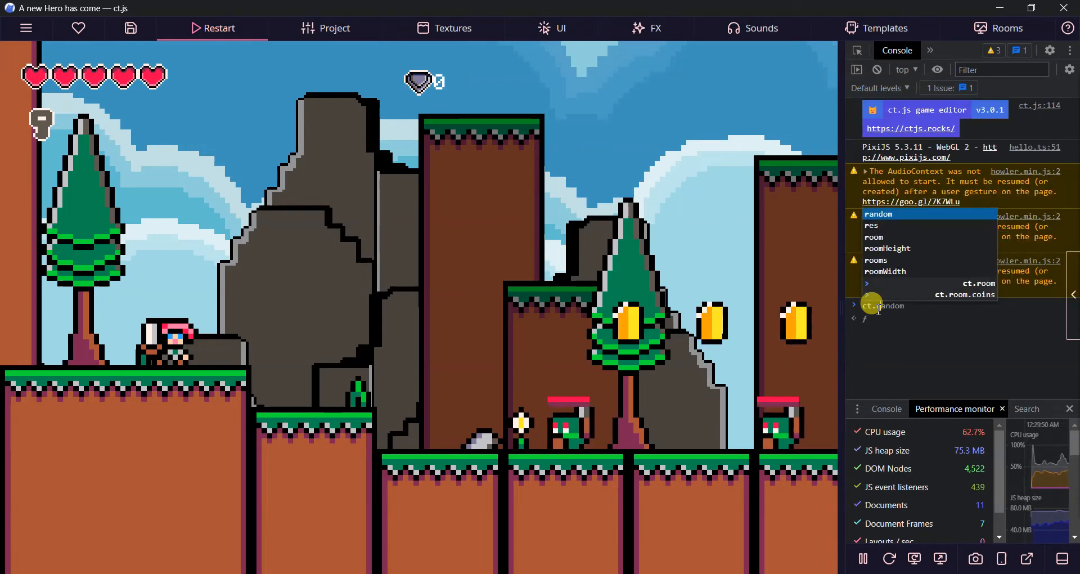
text(oom)
key(Return)
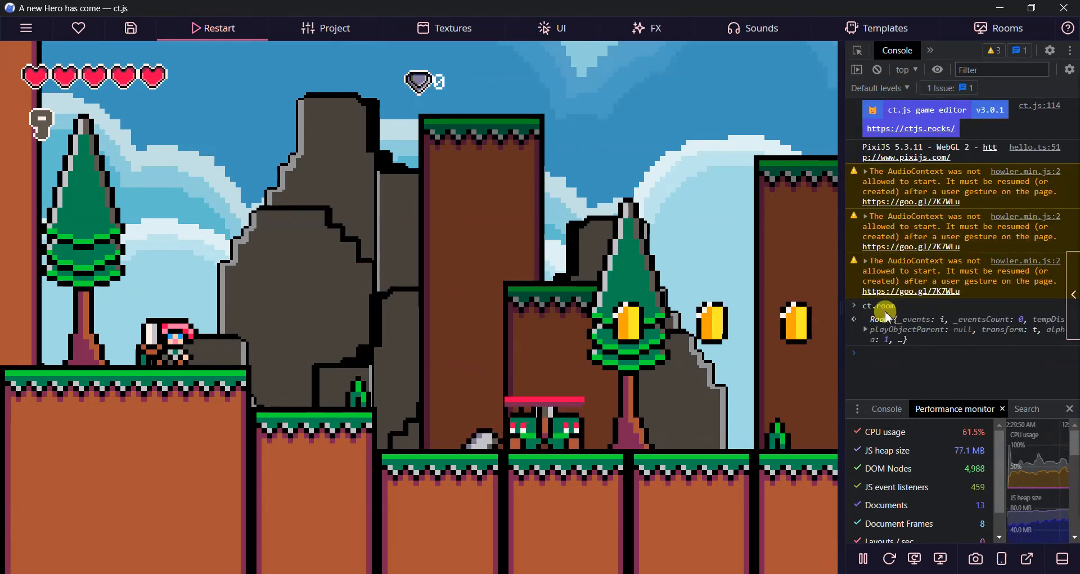
Expand the logged Room object and examine the generated value of its IDRoom property.
click(865, 328)
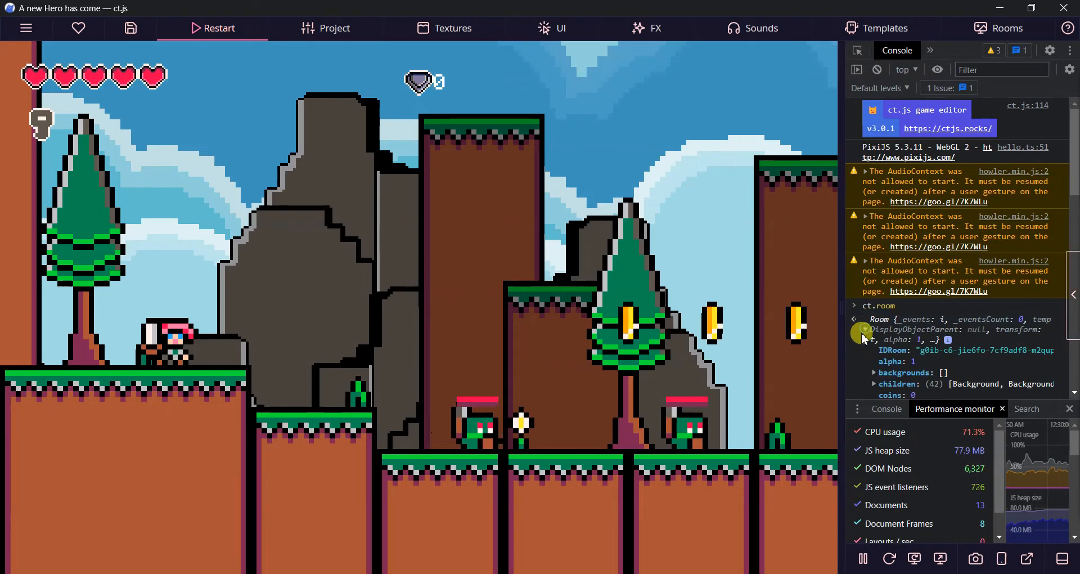
scroll(888, 331, down, 4)
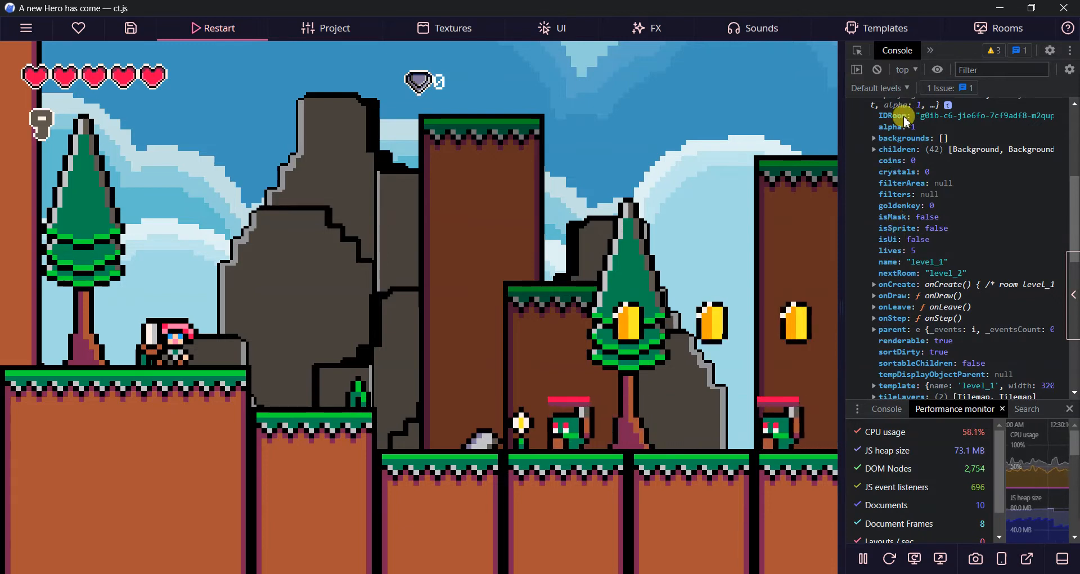
double_click(975, 116)
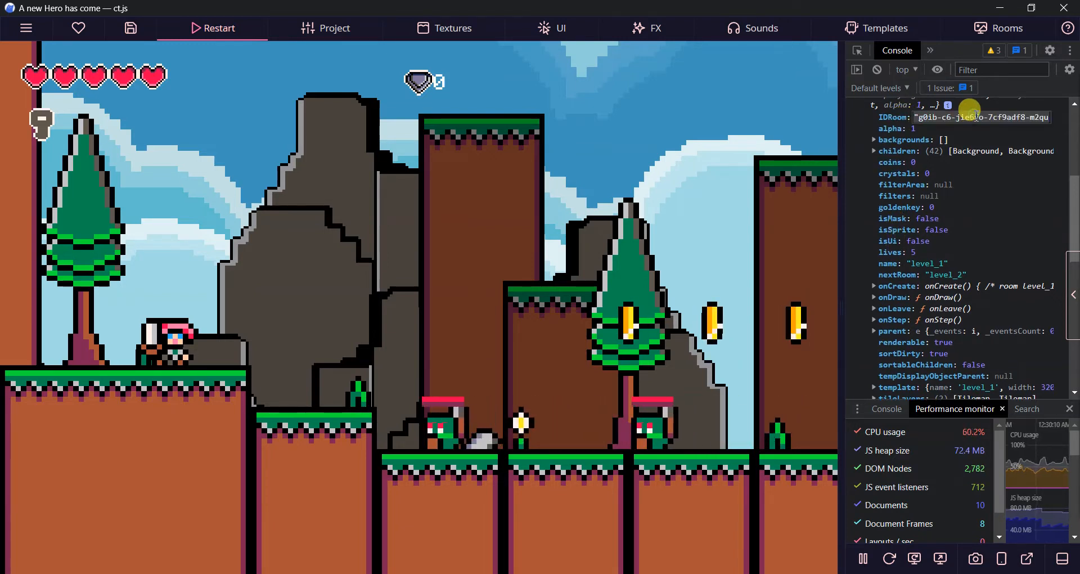
key(Escape)
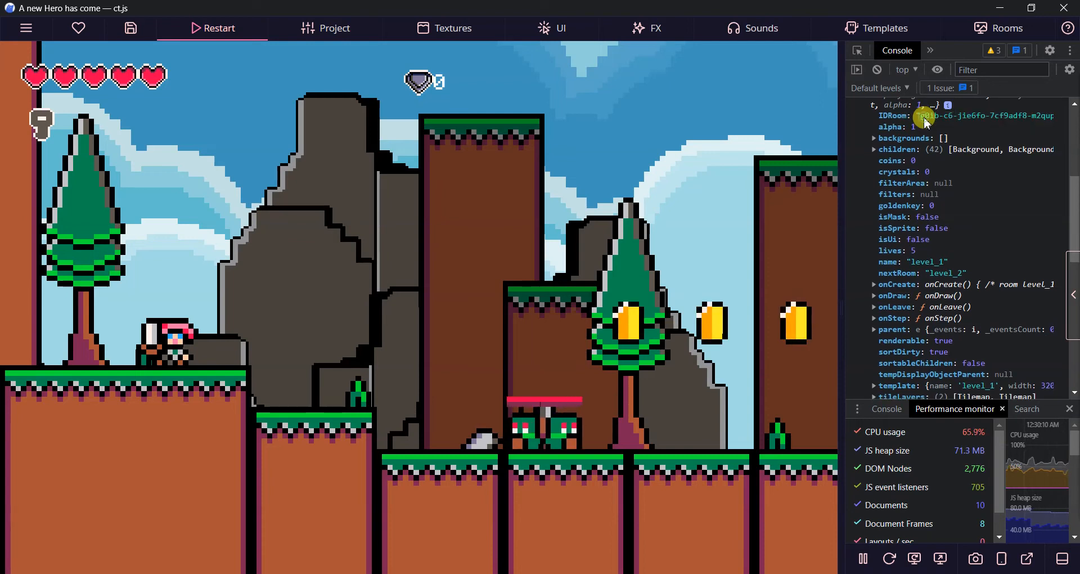
double_click(929, 118)
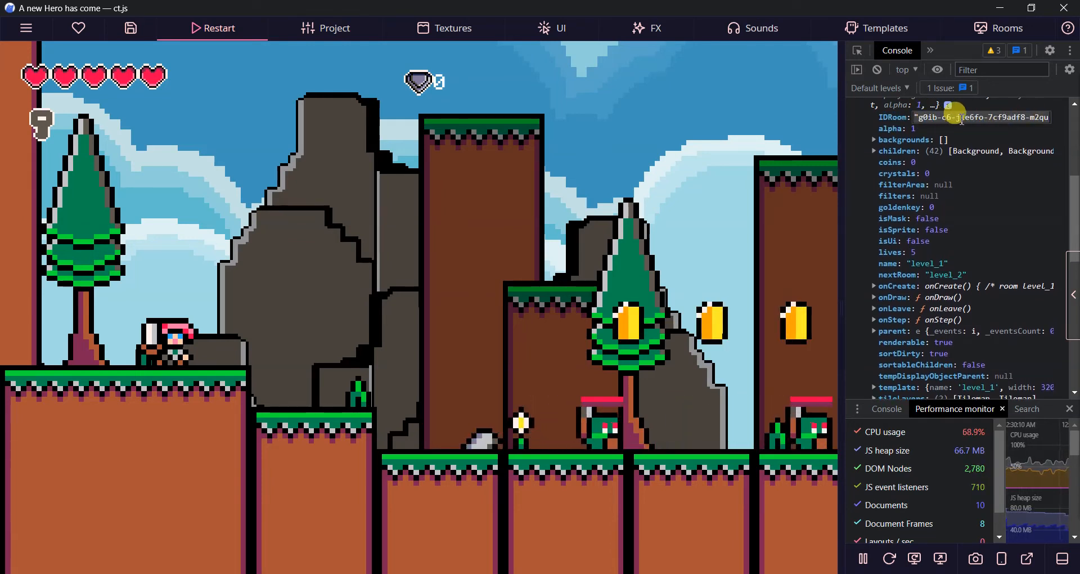
Restart the game, and go back to the project's ct.ulid settings to review the custom regex fields.
click(219, 30)
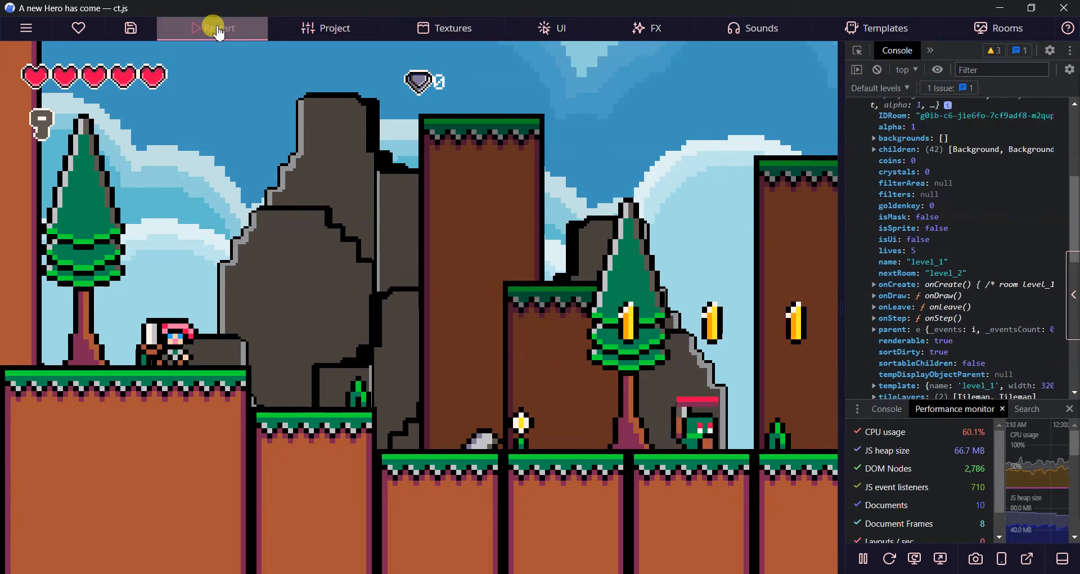
click(287, 31)
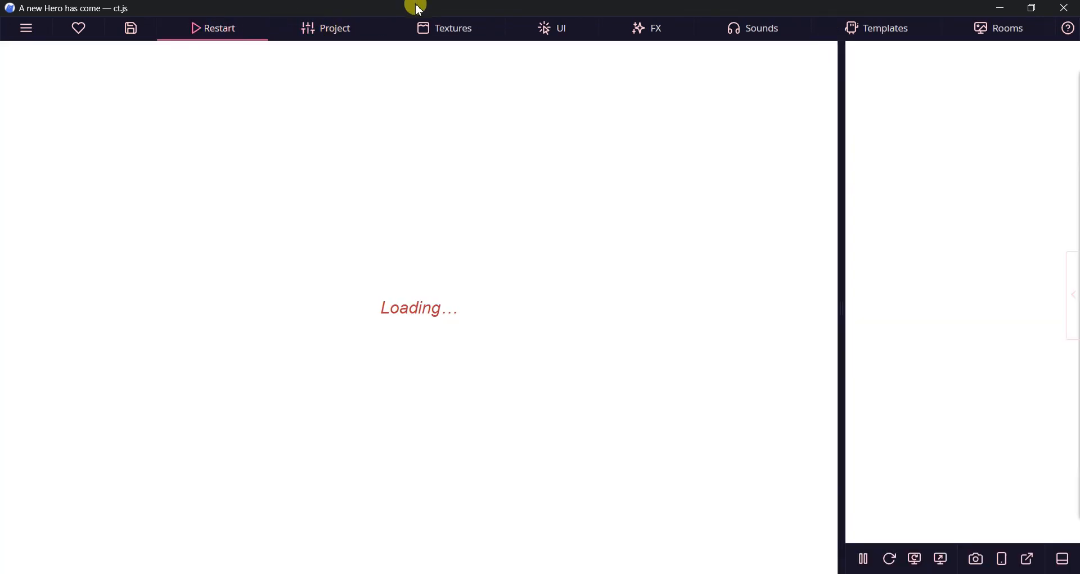
click(318, 35)
click(232, 197)
double_click(218, 255)
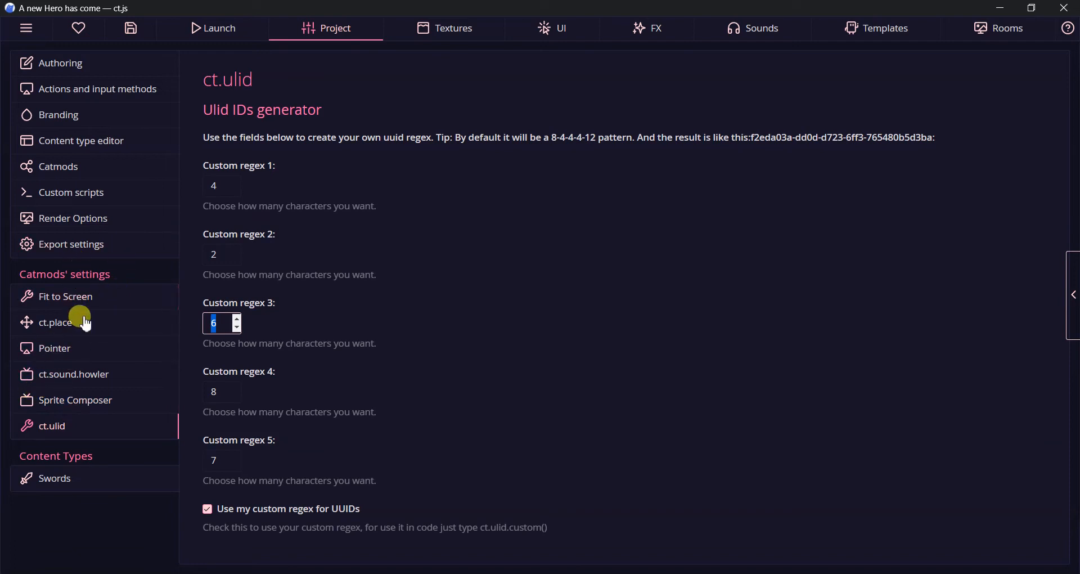
Browse the project's catmods, examining the enabled ID generator modules and the available modules.
click(66, 167)
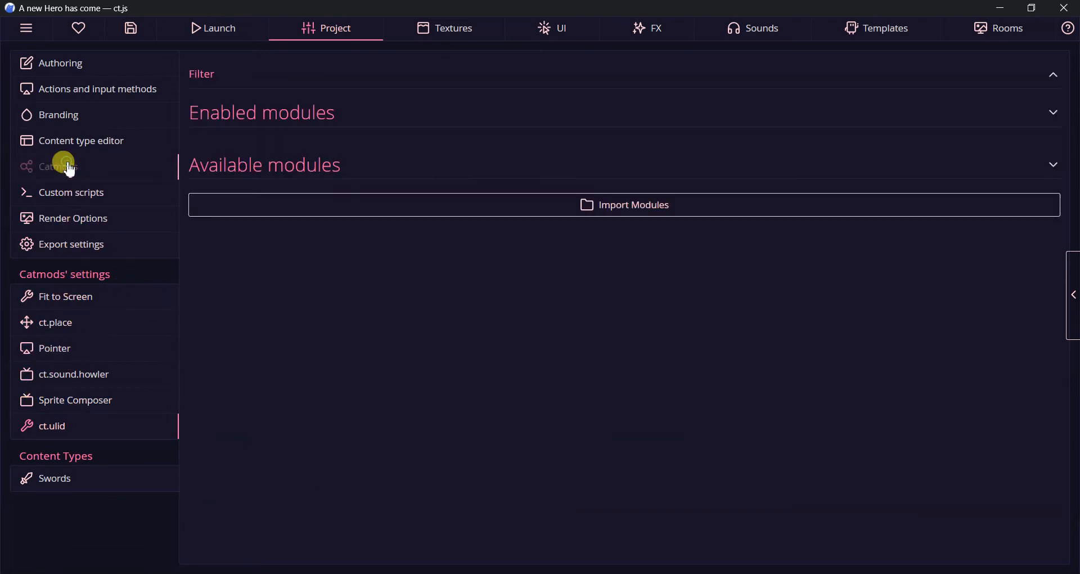
scroll(453, 231, down, 1)
scroll(453, 231, down, 8)
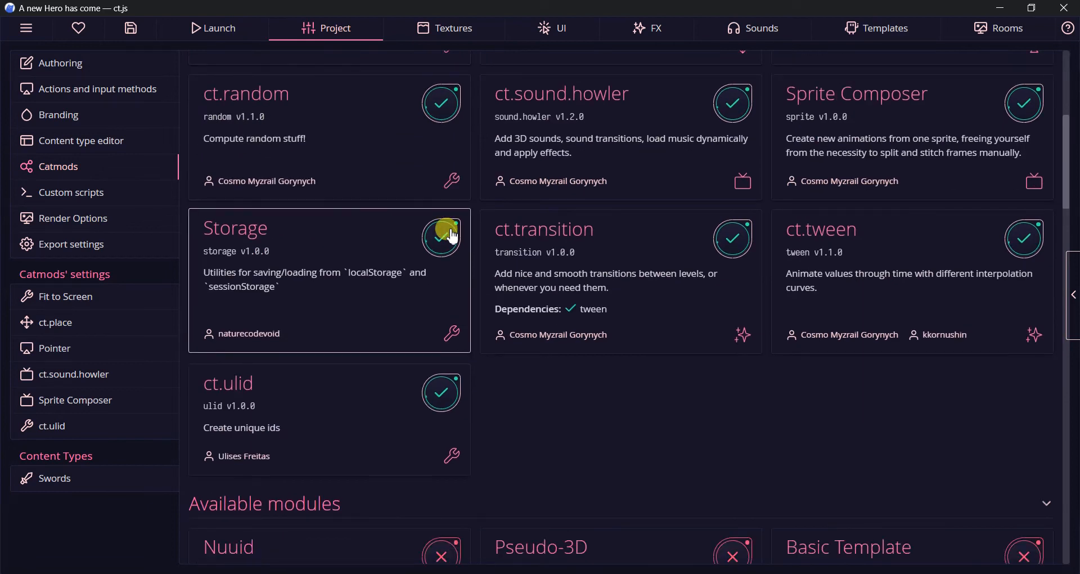
scroll(439, 242, up, 10)
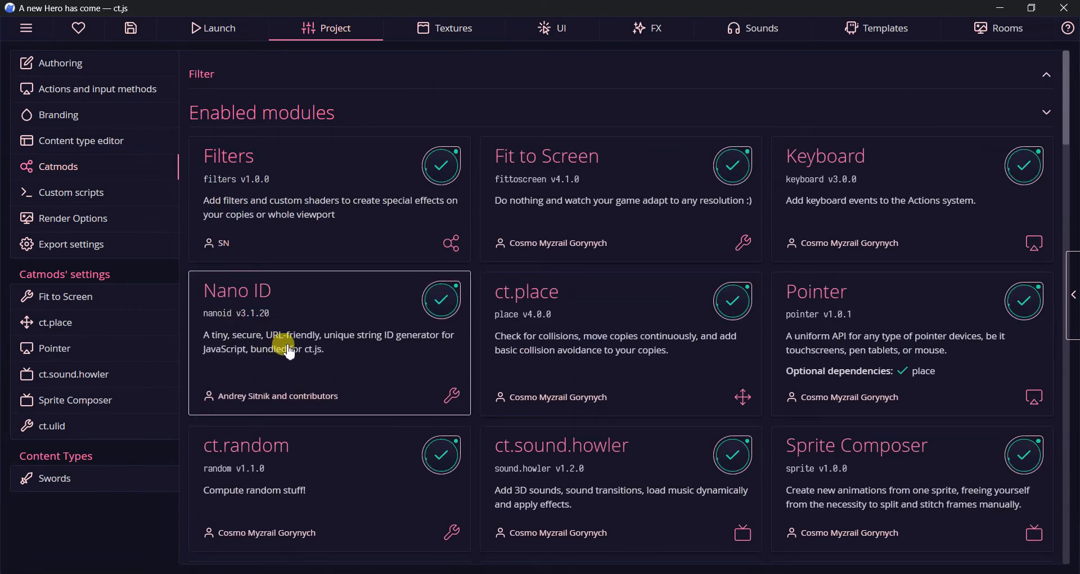
scroll(1051, 318, down, 8)
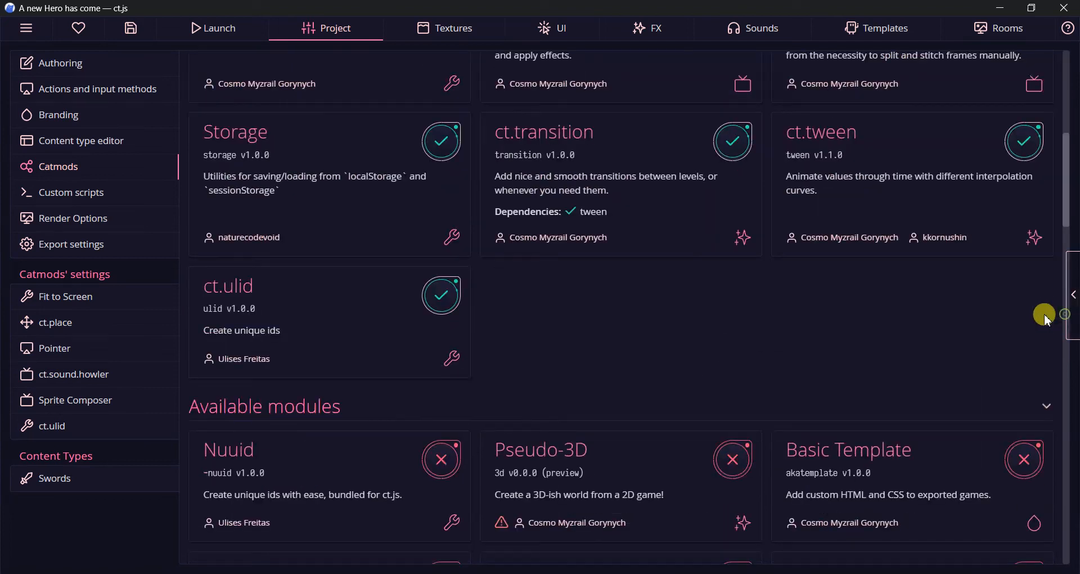
Open the modules' documentation for Nano ID and examine the example regular and short IDs in its usage section.
click(1073, 298)
click(922, 84)
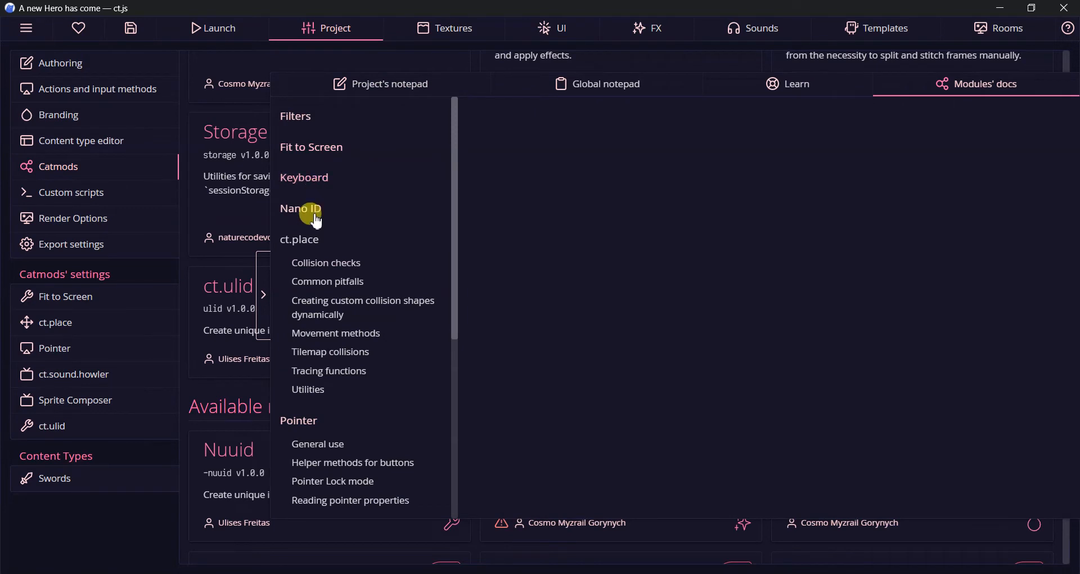
click(316, 221)
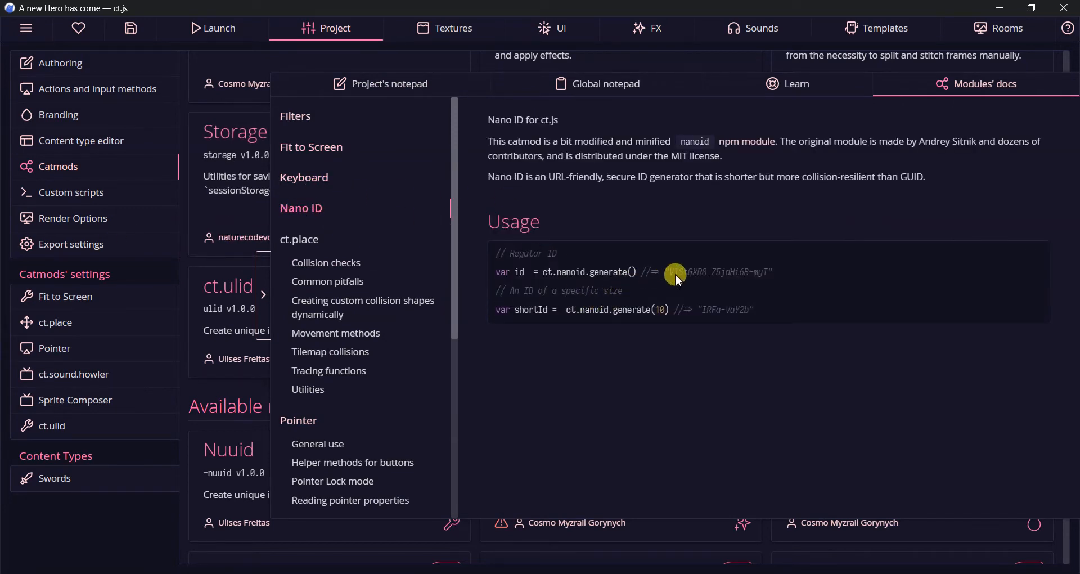
drag(668, 275, 774, 275)
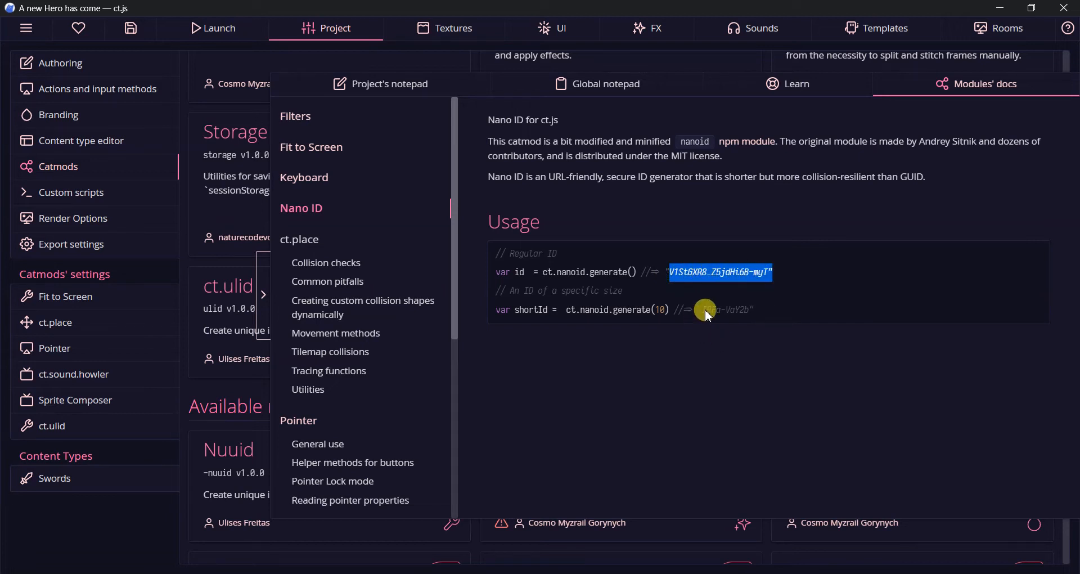
click(711, 315)
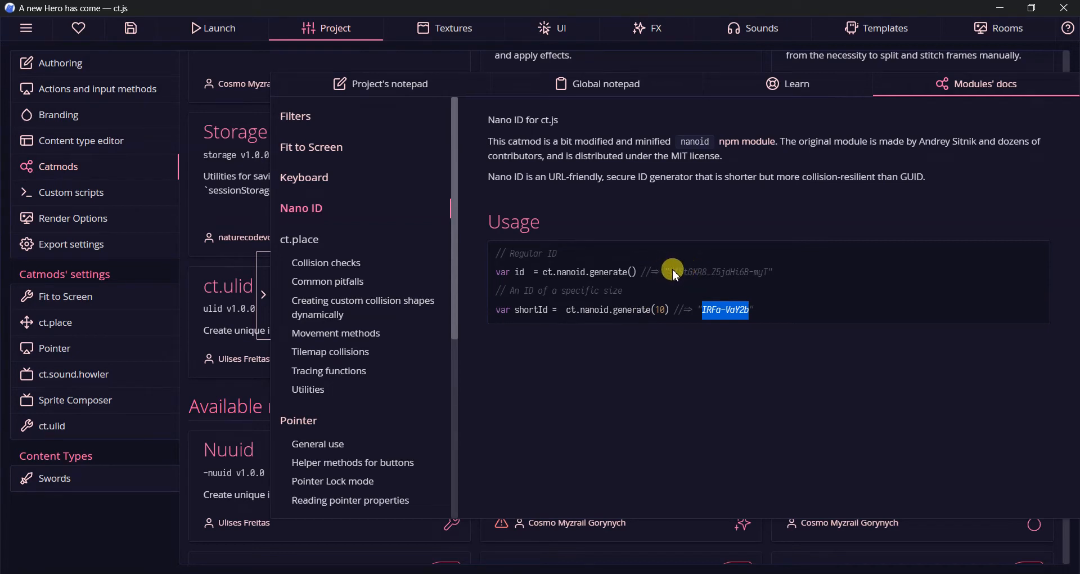
drag(673, 269, 769, 272)
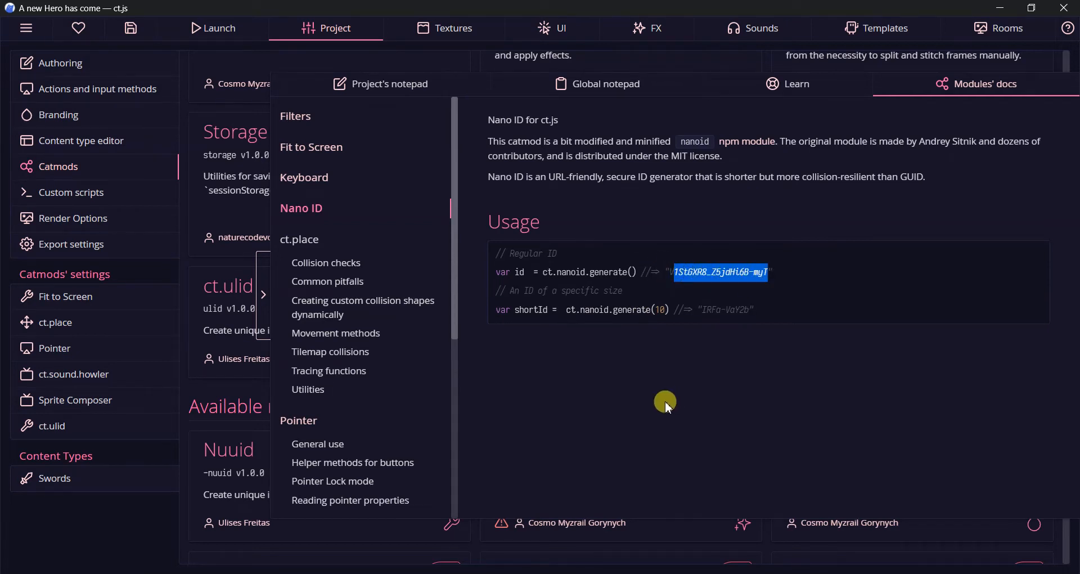
Open the ct.ulid documentation and examine each segment of the example ID made with the default pattern.
scroll(351, 422, down, 5)
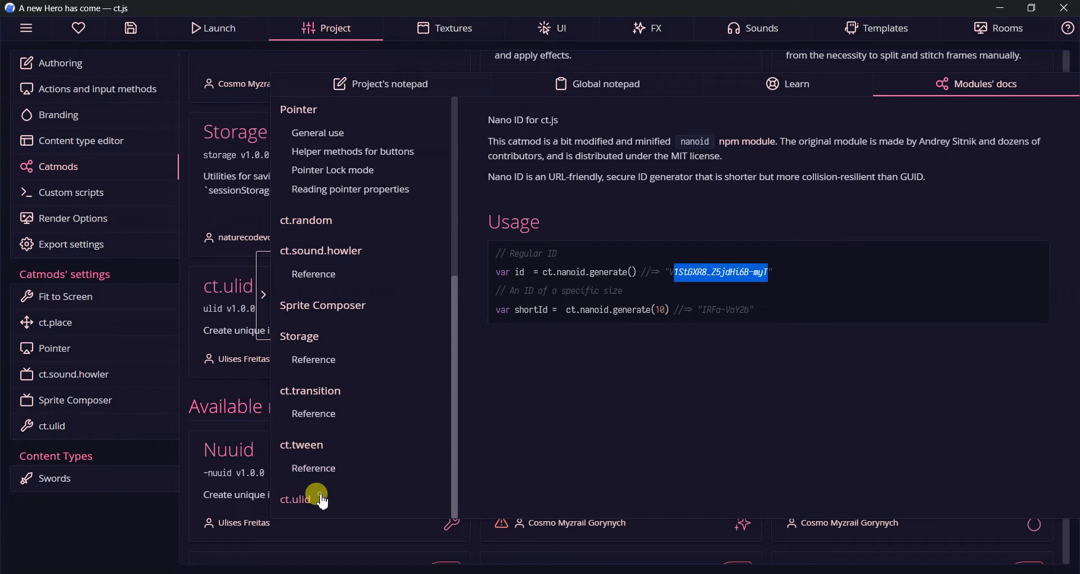
click(321, 499)
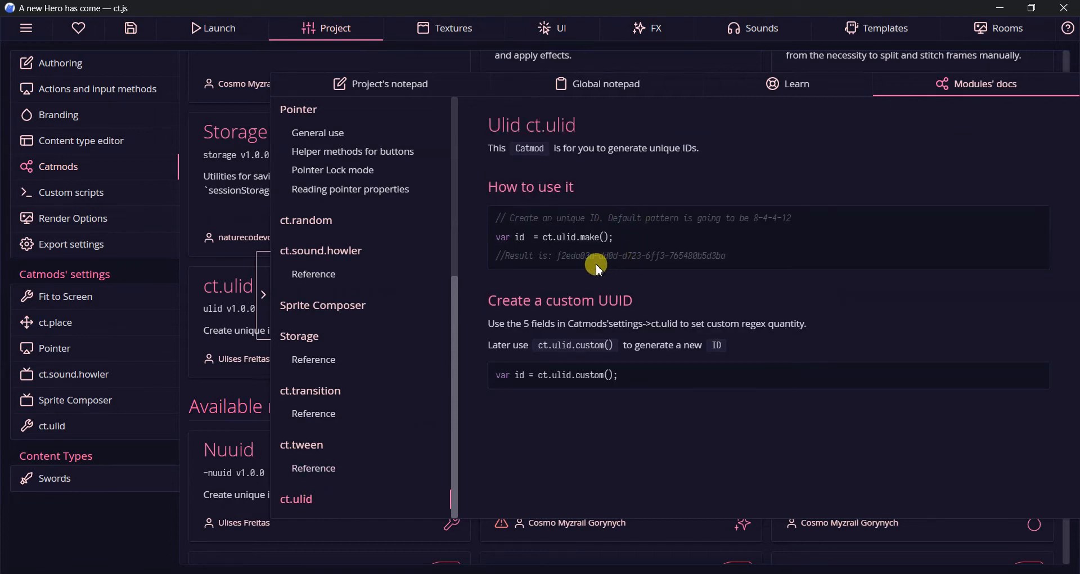
drag(555, 259, 706, 255)
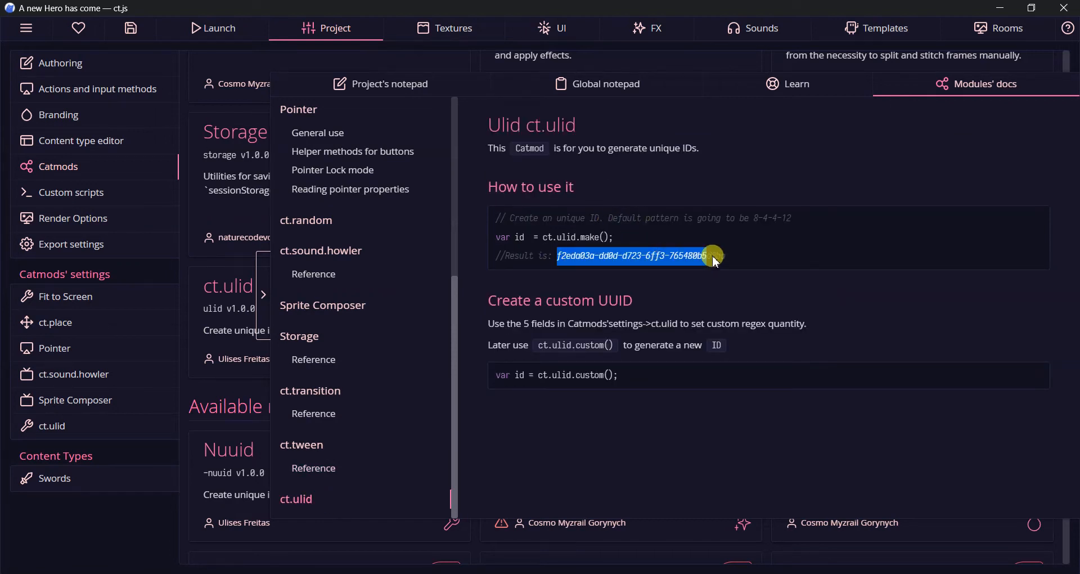
click(565, 259)
drag(589, 261, 614, 258)
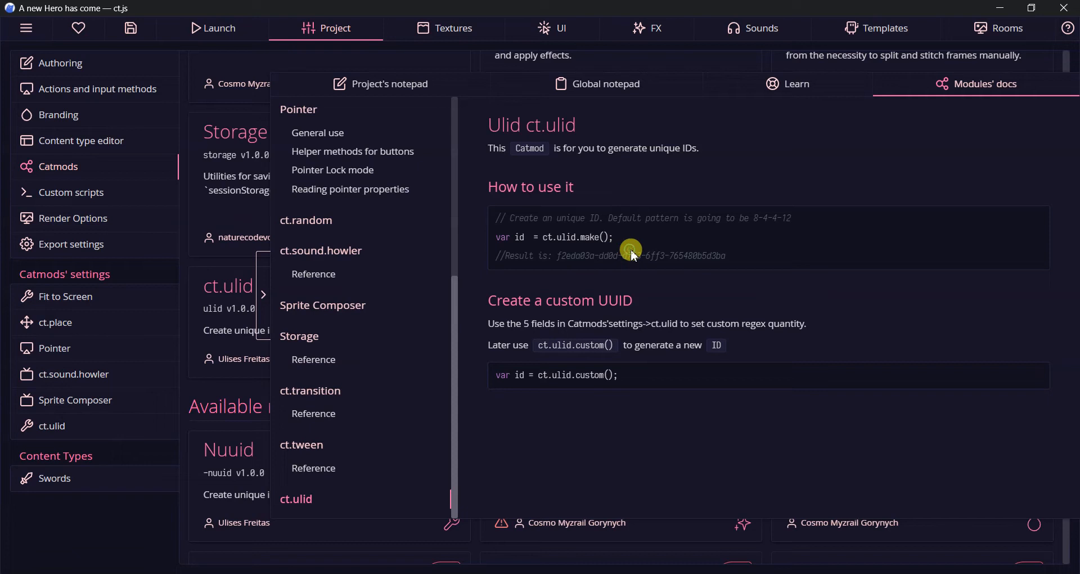
drag(645, 258, 673, 262)
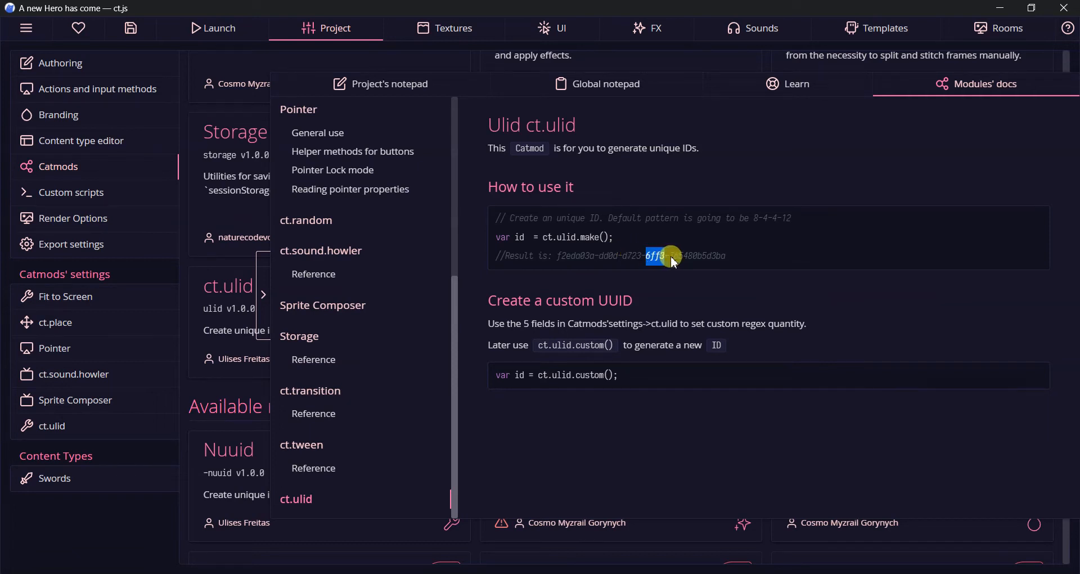
double_click(689, 258)
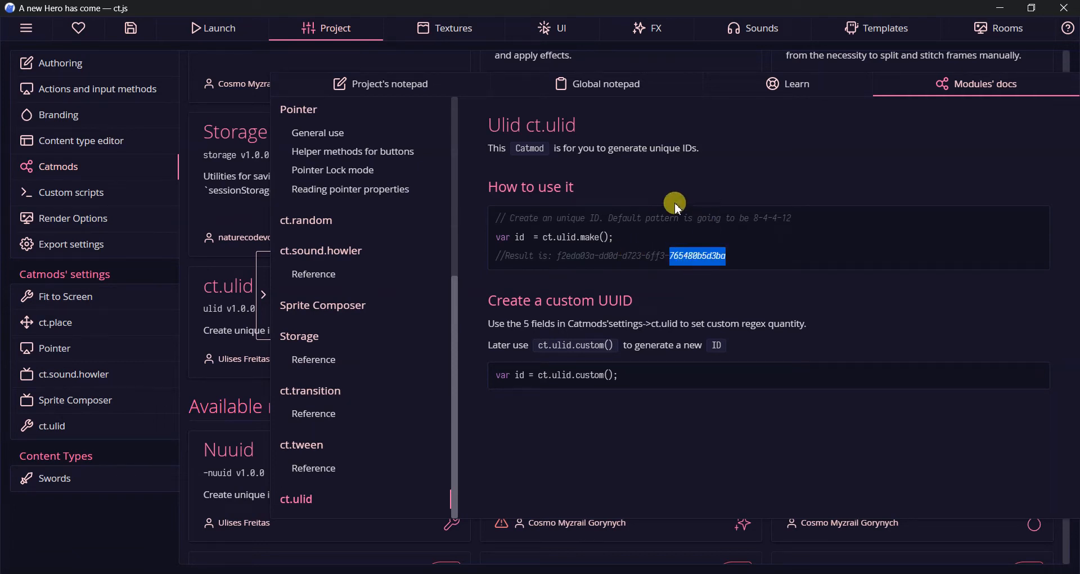
Switch to the Chrome browser, search the web for v4uuid in a new tab, and open the Online UUID Generator page.
click(444, 573)
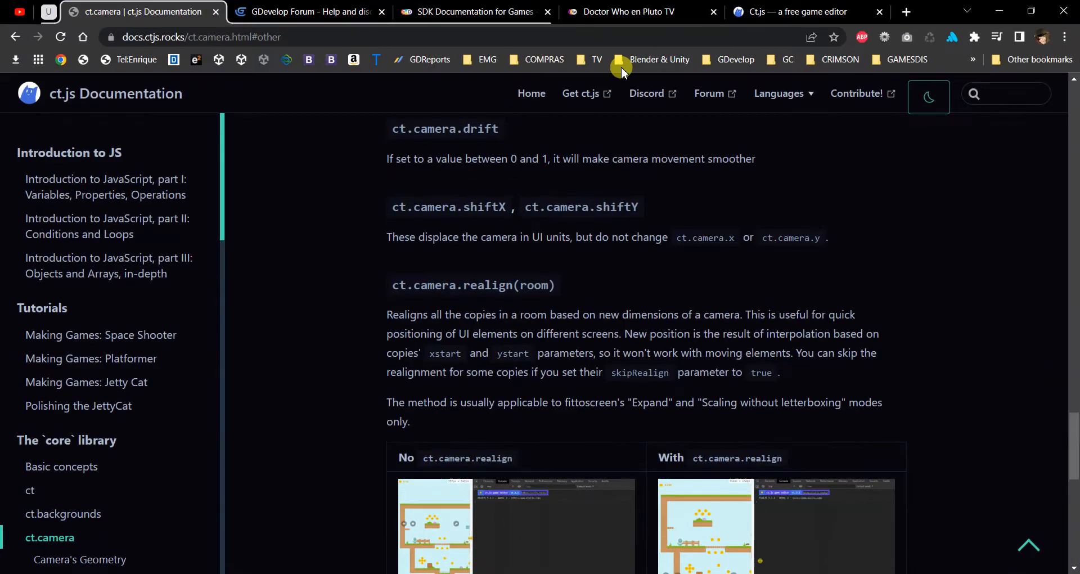
click(905, 11)
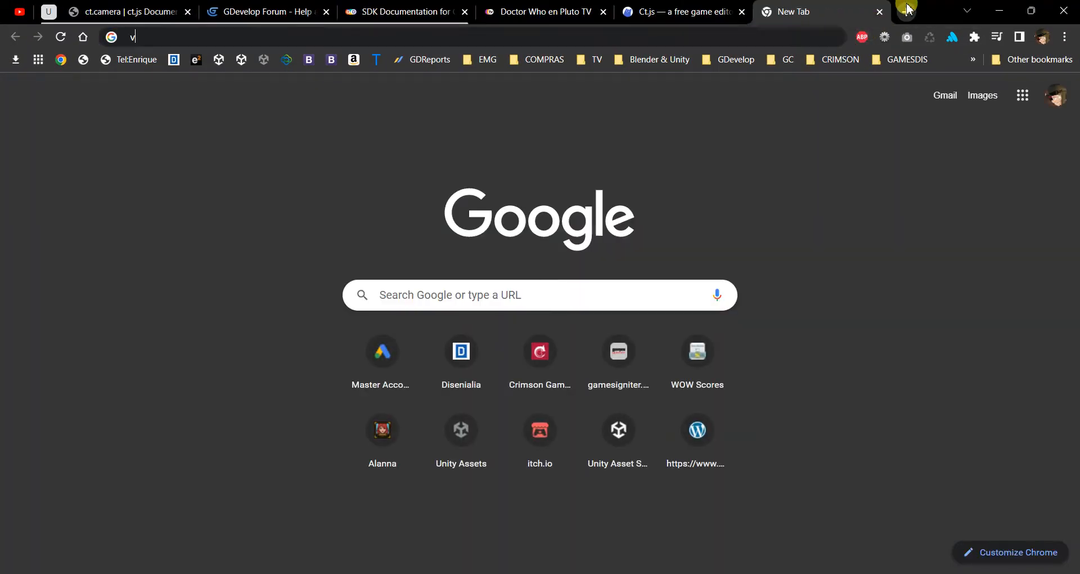
text(v4uuid)
key(Return)
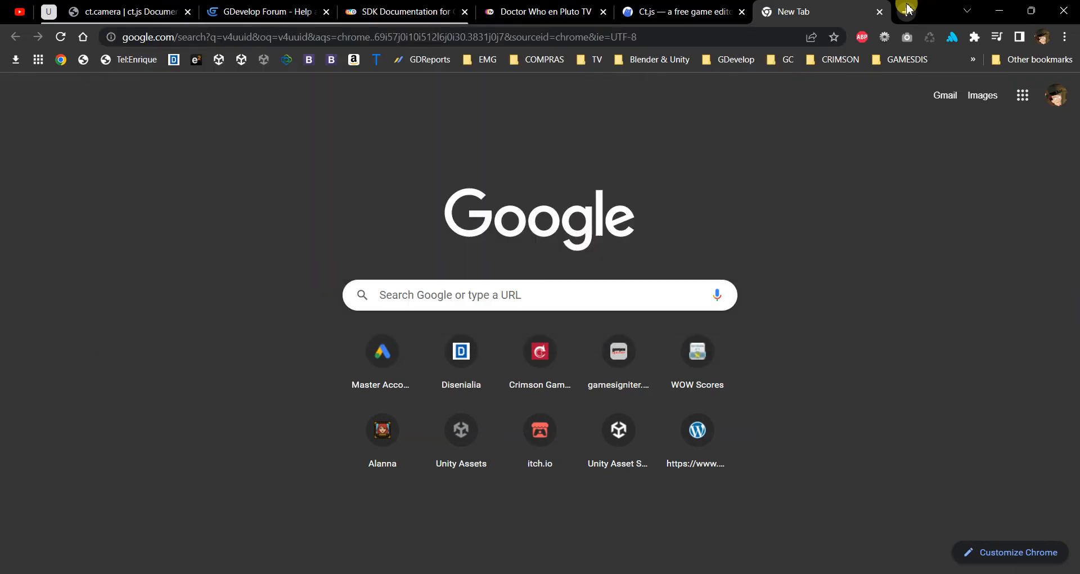
click(214, 257)
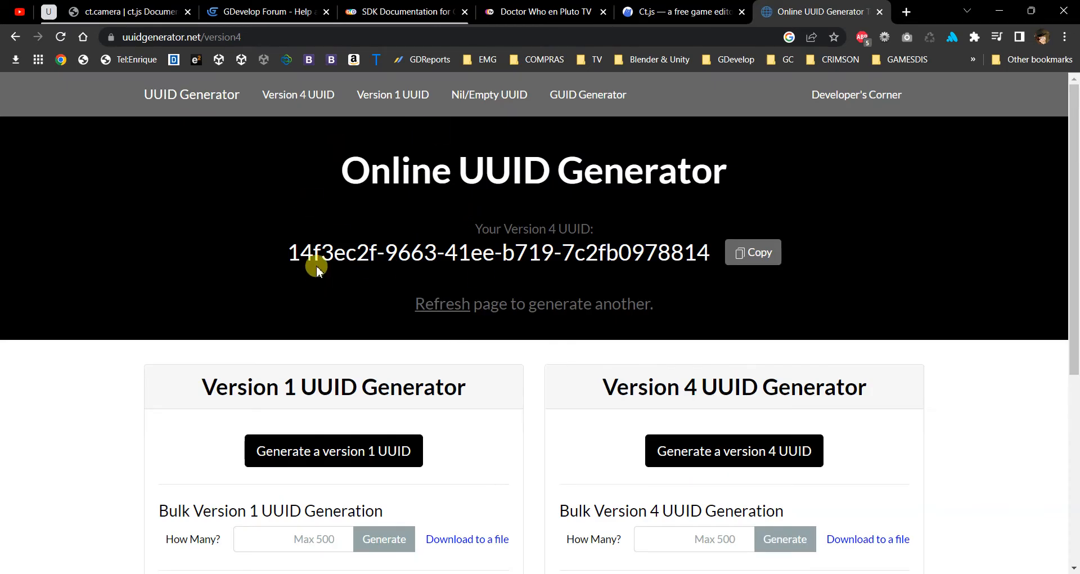
Examine each segment of the generated Version 4 UUID and read the explanations of the UUID versions.
double_click(332, 247)
double_click(418, 253)
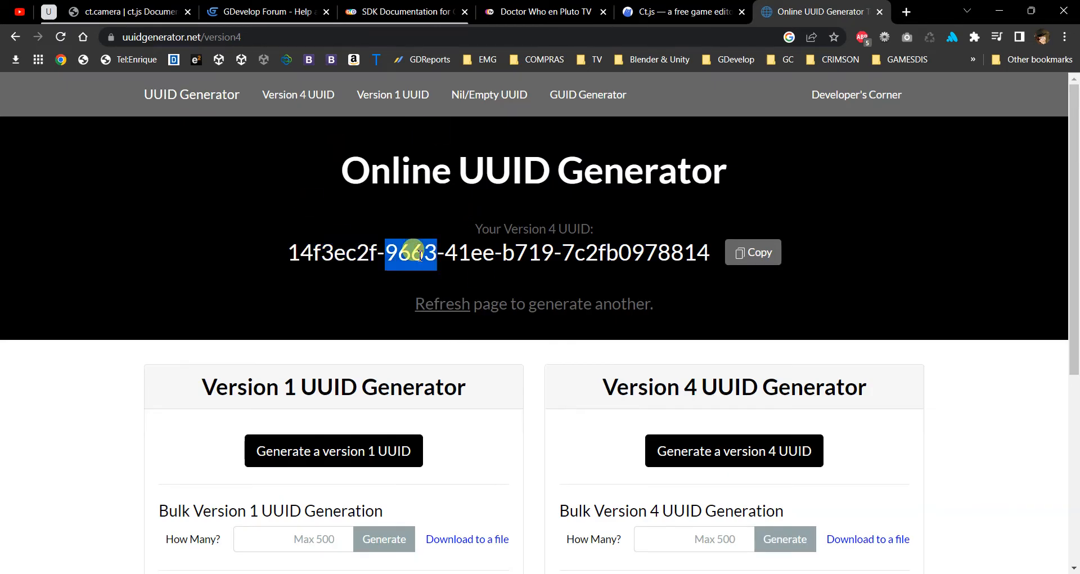
double_click(464, 250)
double_click(510, 255)
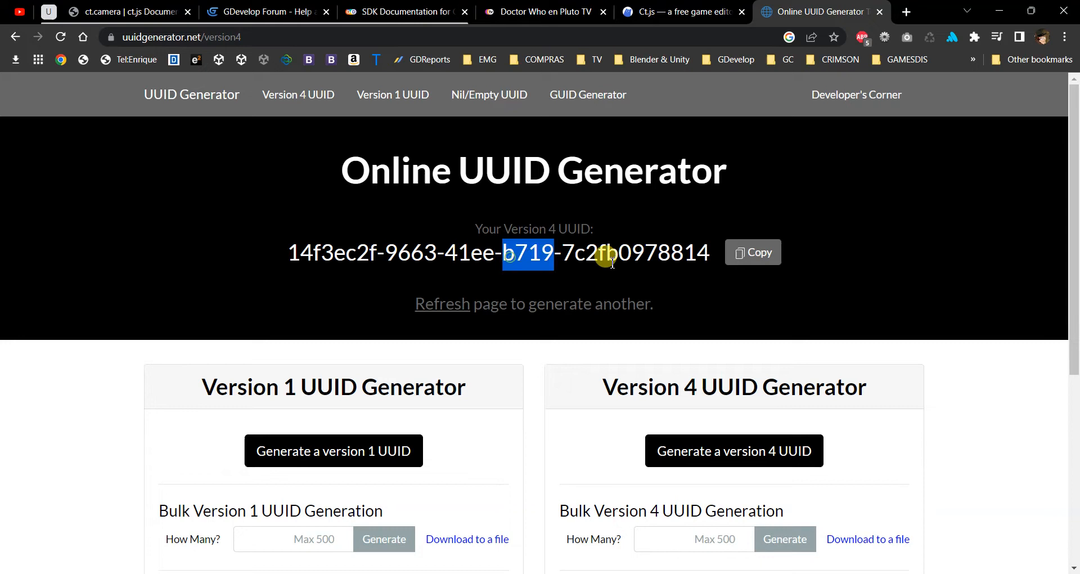
double_click(621, 256)
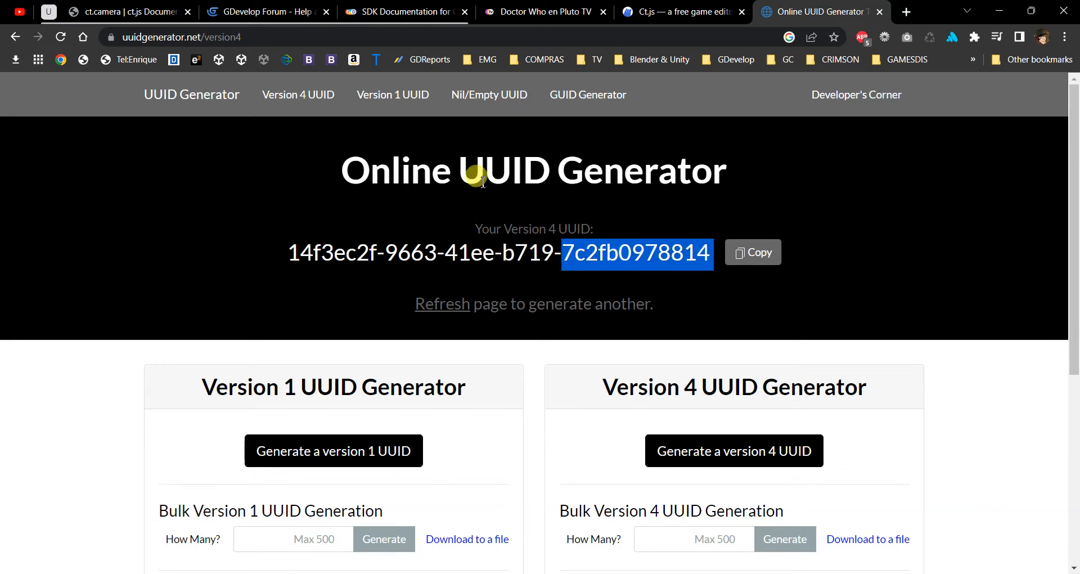
scroll(433, 284, down, 4)
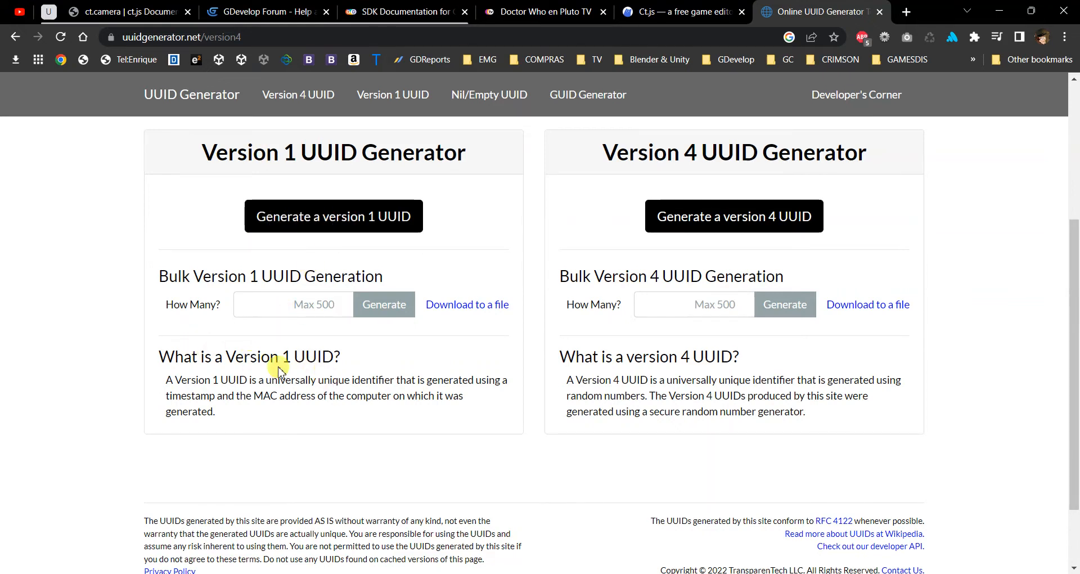
scroll(415, 308, up, 4)
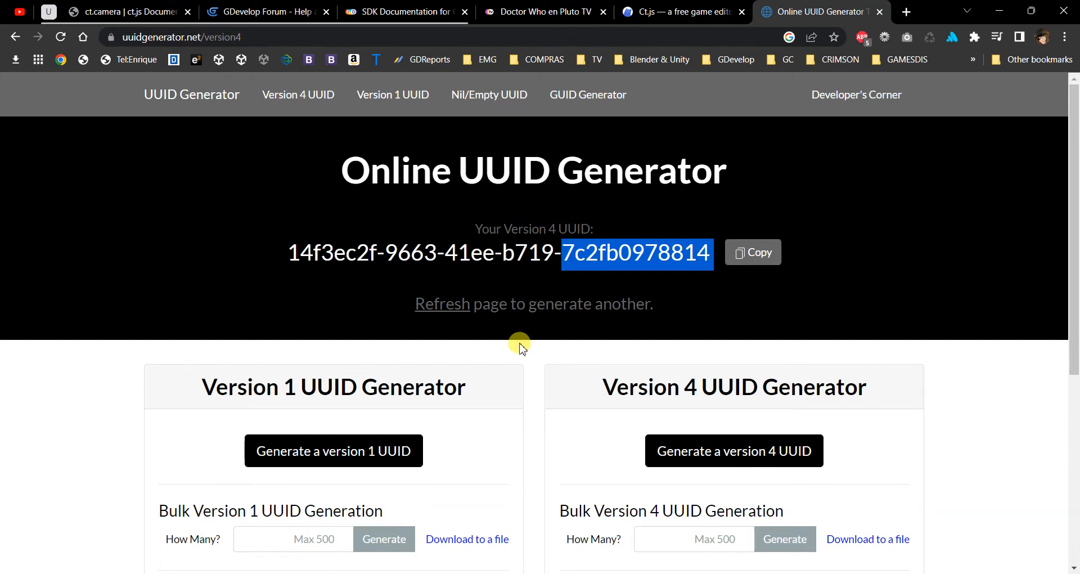
scroll(520, 346, down, 5)
scroll(519, 345, up, 5)
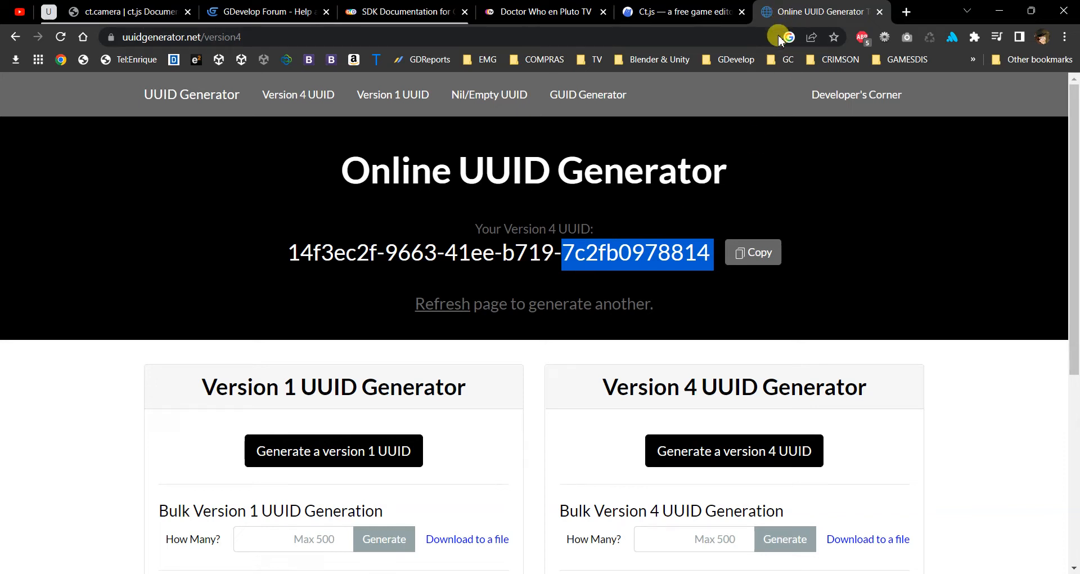
Return to ct.js, close the modules' documentation, and open the ct.ulid catmod settings.
click(991, 19)
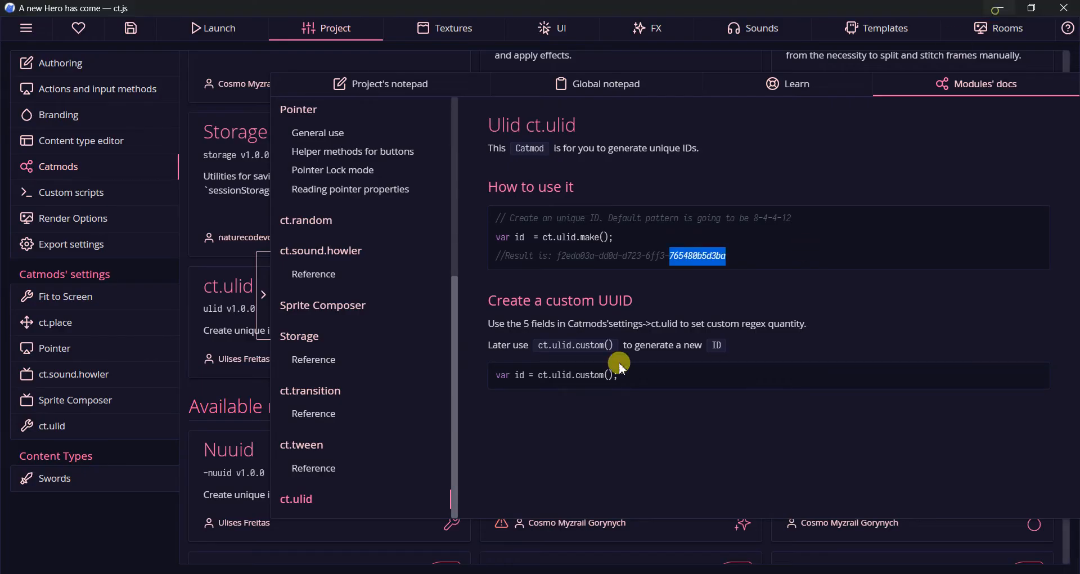
click(265, 297)
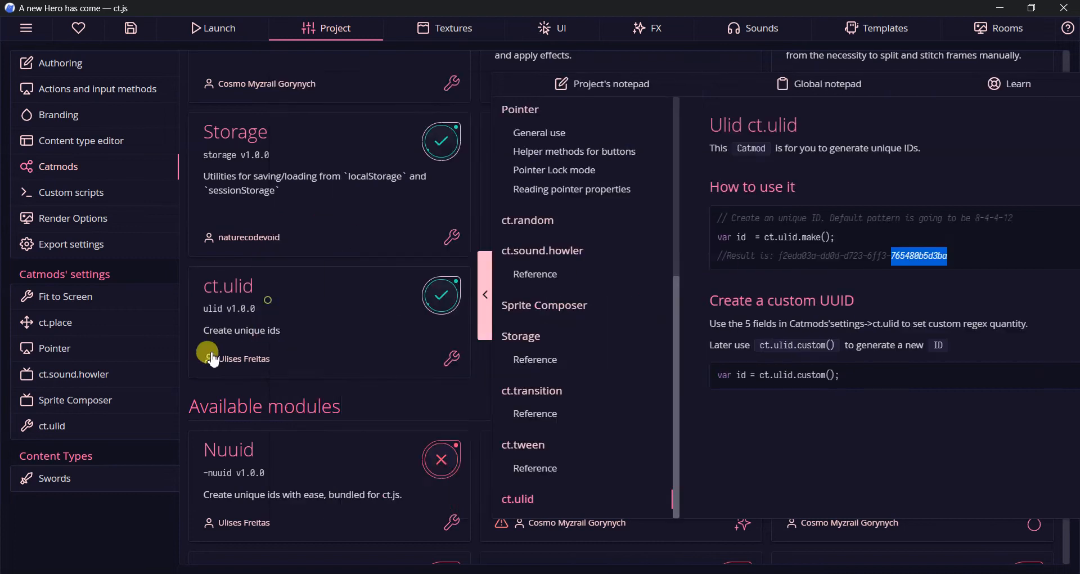
click(69, 426)
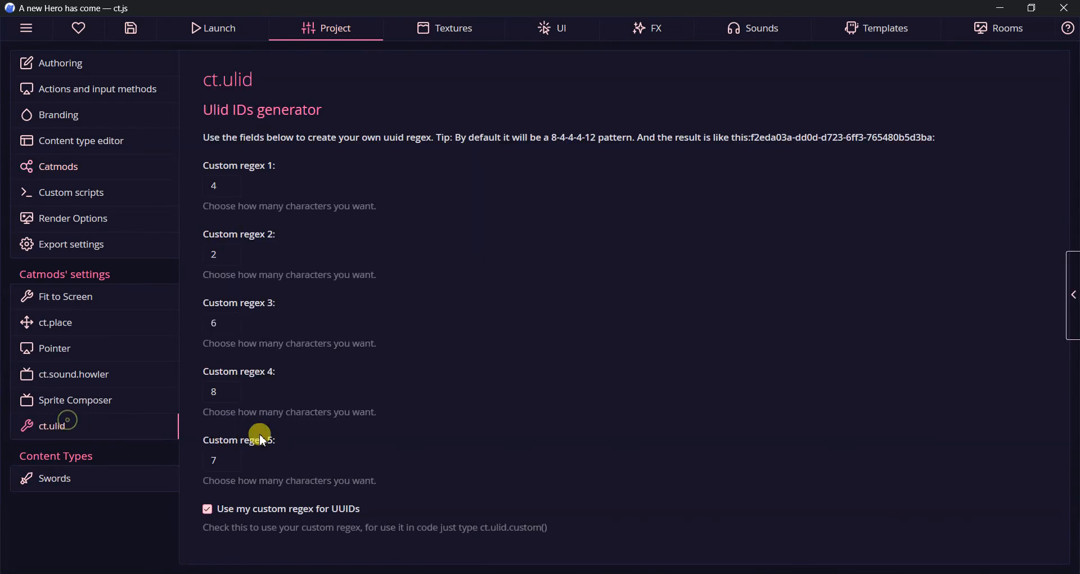
Set all five ct.ulid custom regex fields to 1 character each.
click(239, 180)
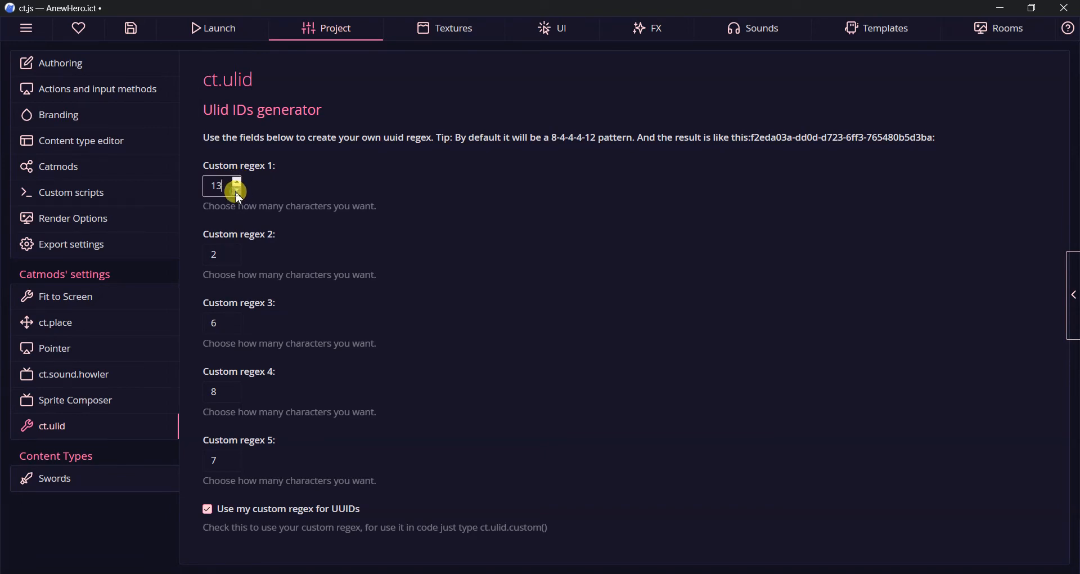
click(238, 259)
click(234, 329)
click(235, 328)
click(234, 329)
click(235, 328)
click(234, 328)
click(237, 397)
click(236, 396)
click(236, 396)
click(237, 397)
click(236, 396)
click(236, 396)
click(236, 397)
click(238, 462)
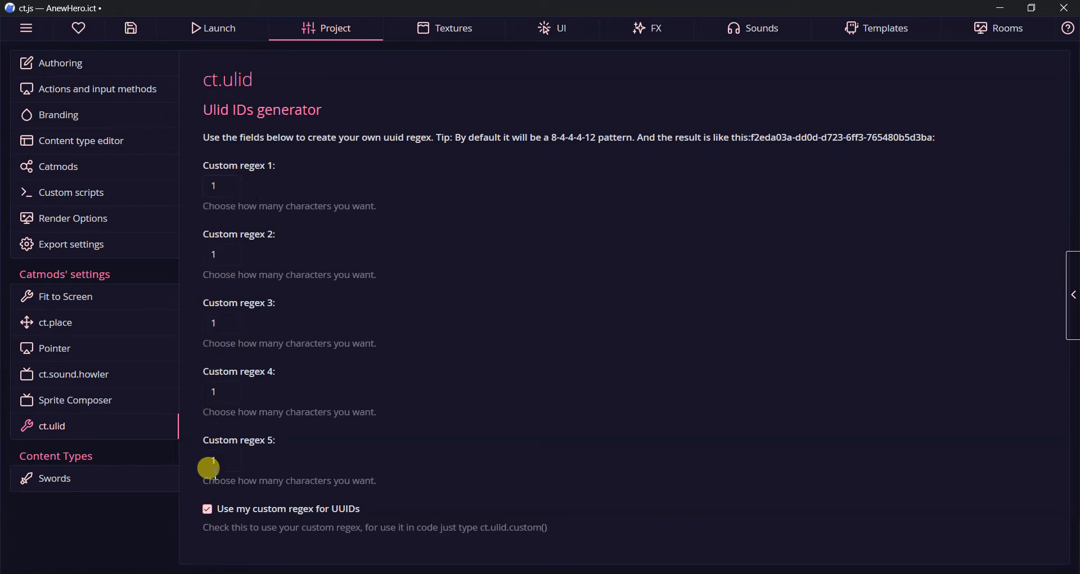
Launch the game, evaluate ct.room in the console, and expand the Room object to check its IDRoom value with one-character segments.
click(210, 39)
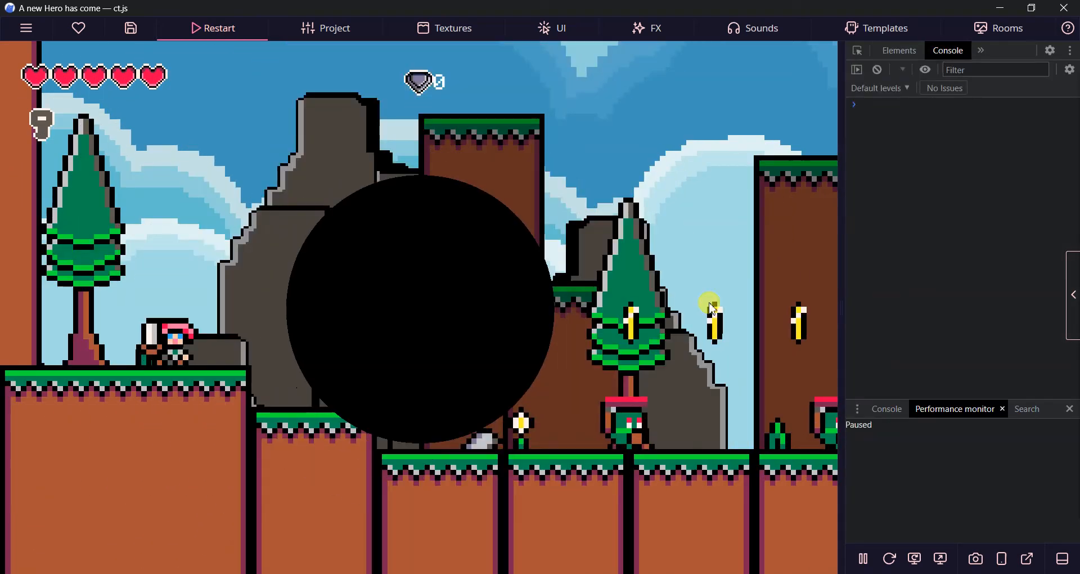
click(871, 304)
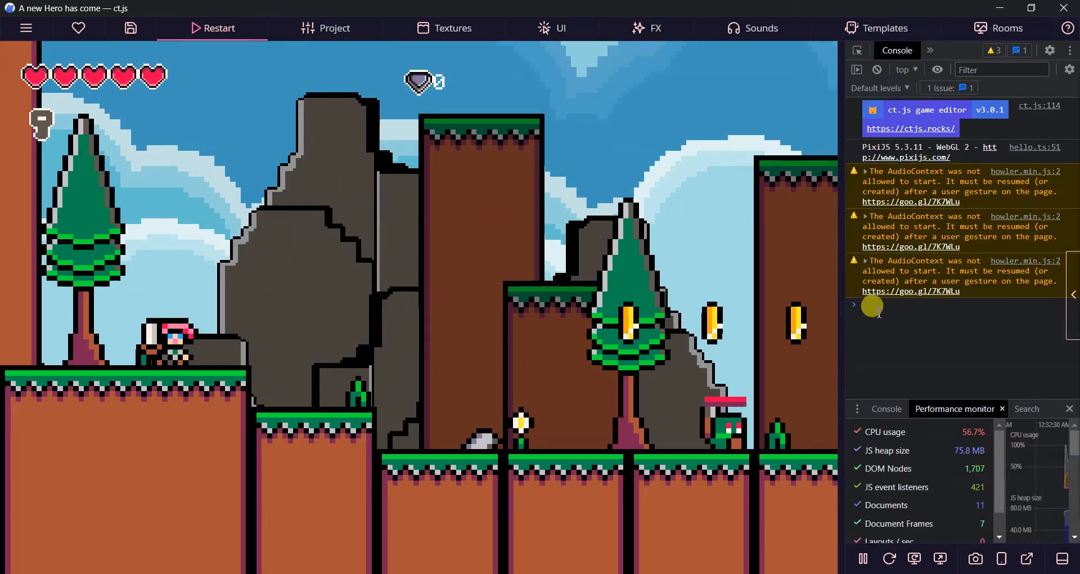
text(ct.room)
key(Return)
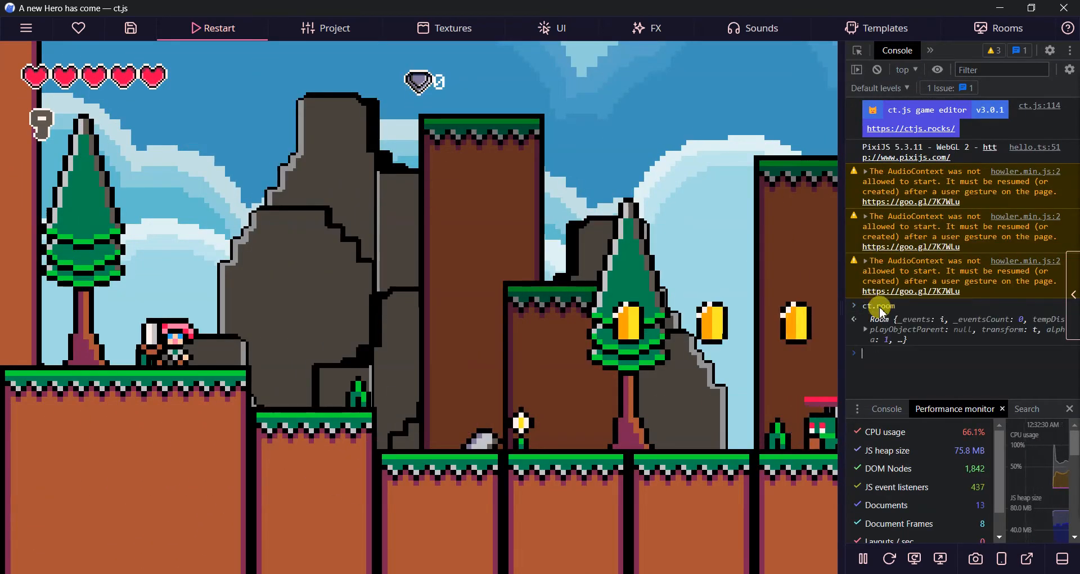
click(866, 329)
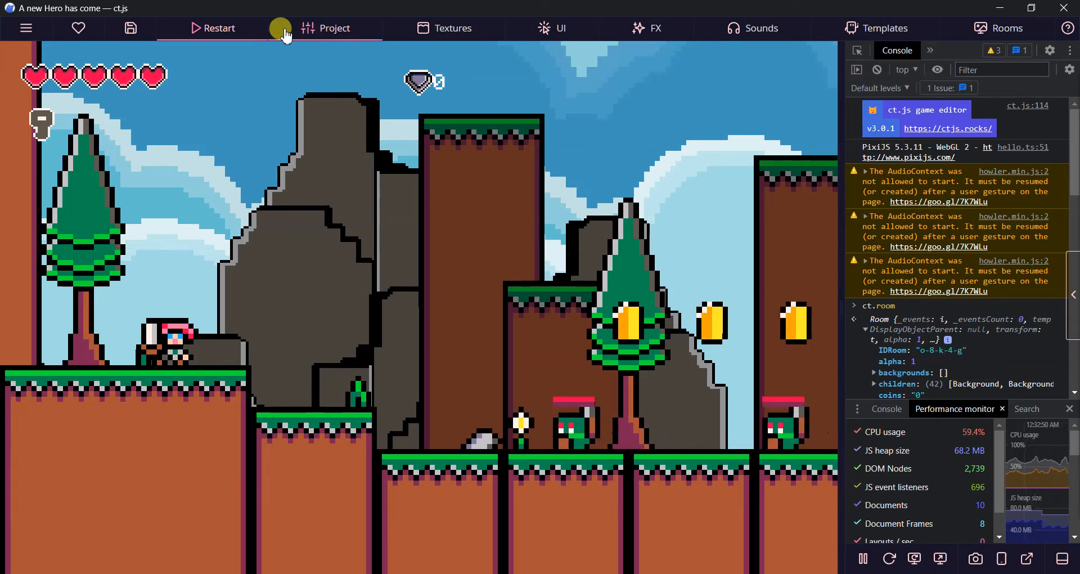
Go back to the project's ct.ulid settings and set all five custom regex fields to 16 characters each.
click(307, 28)
click(237, 180)
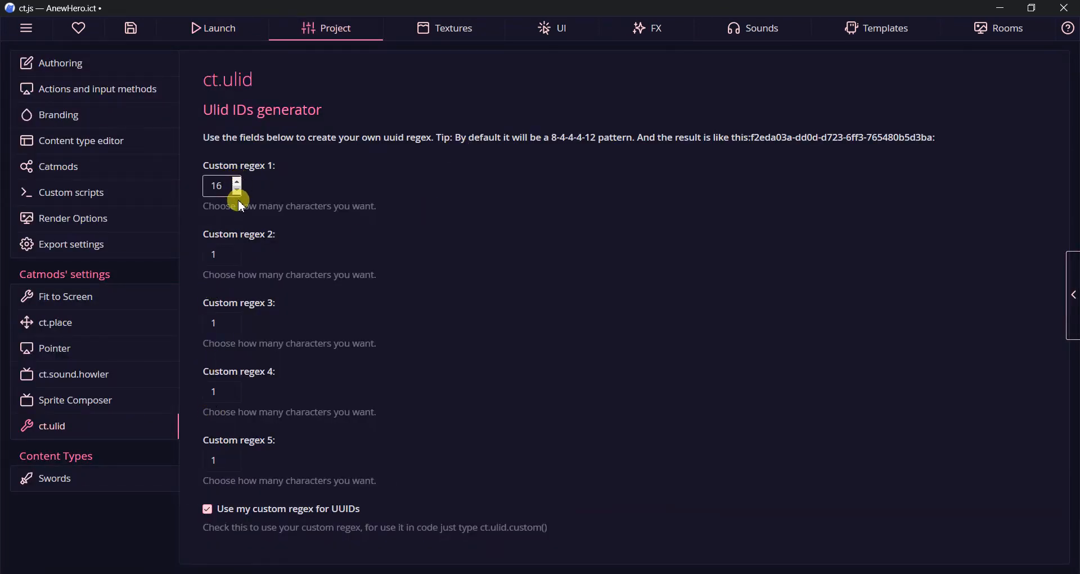
click(237, 249)
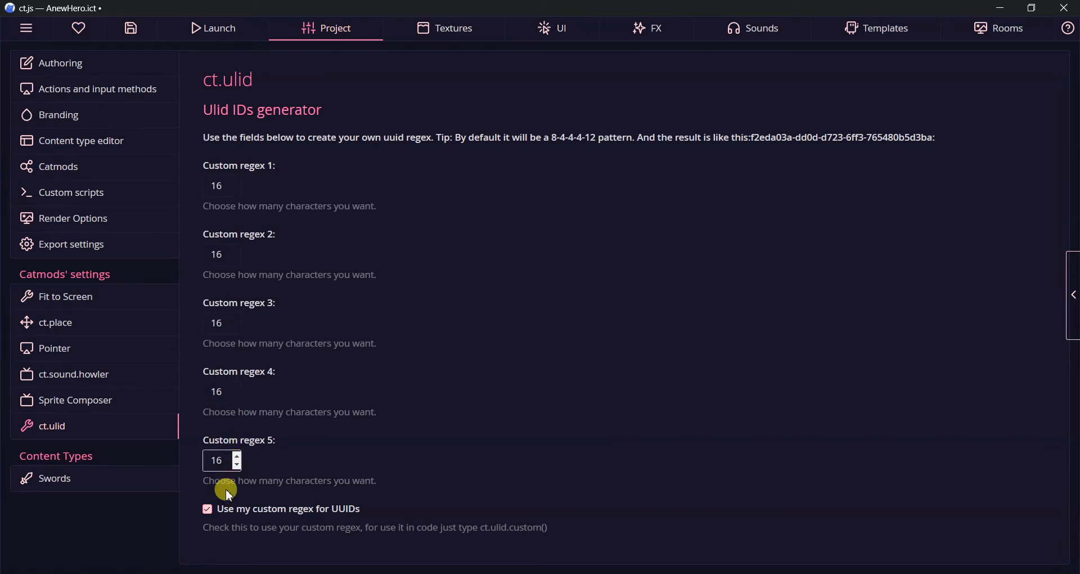
Launch the game, evaluate ct.room in the console, and expand the Room object to check its IDRoom value with 16-character segments.
click(219, 29)
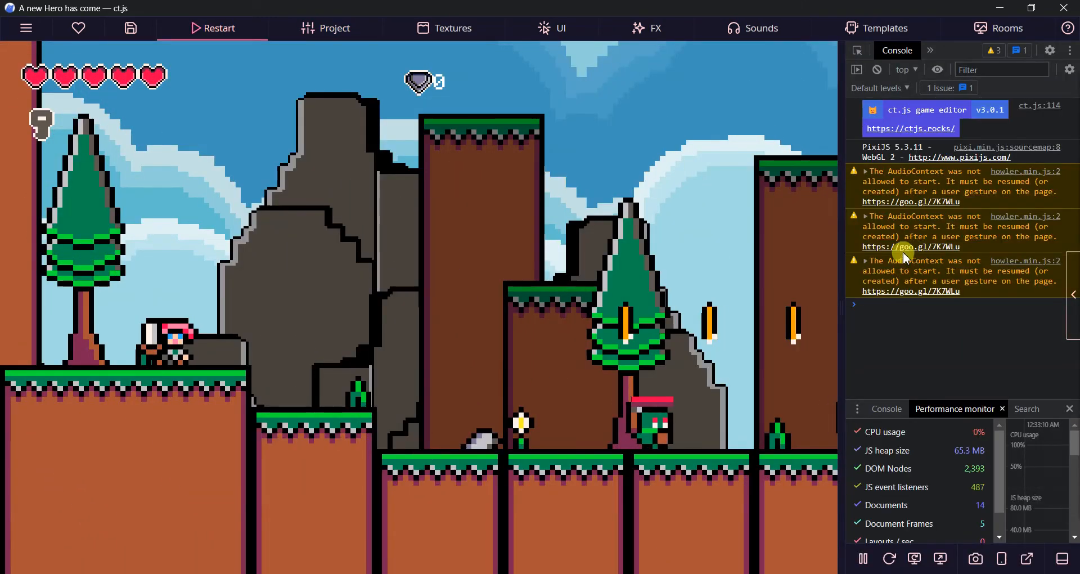
text(ct.room)
key(Return)
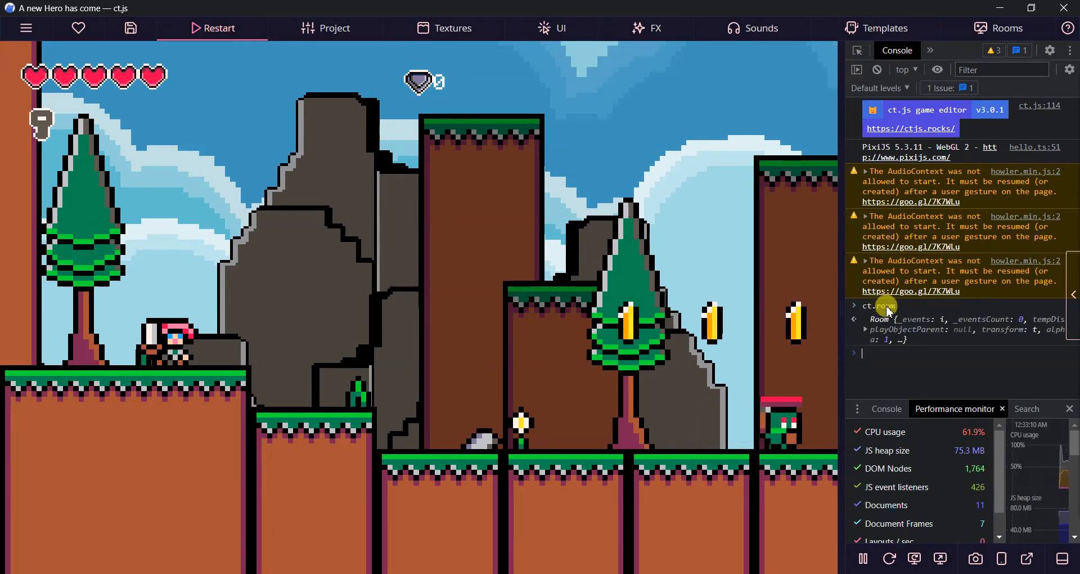
click(859, 332)
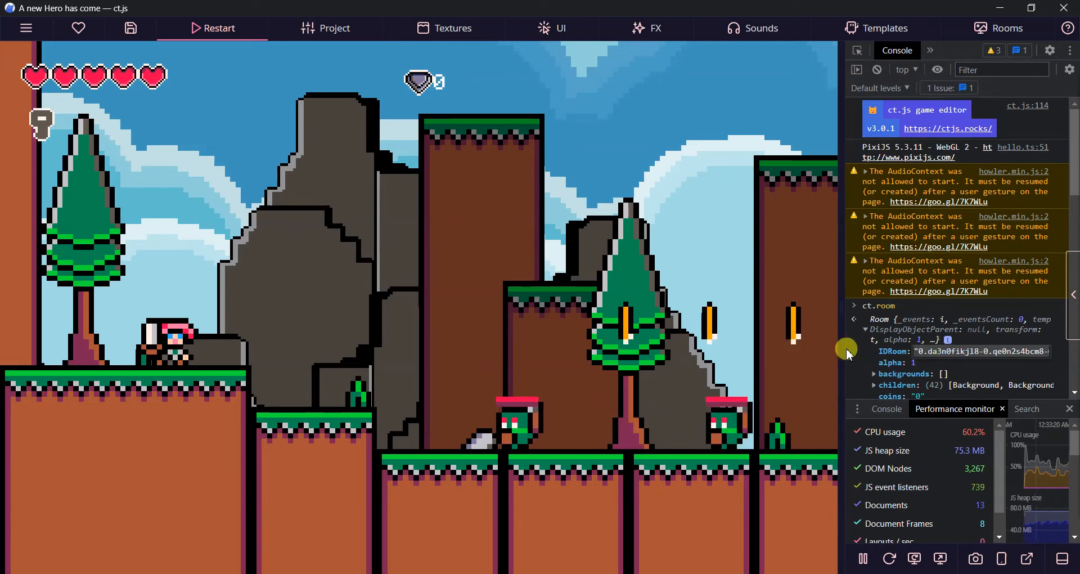
Widen the console to read the full IDRoom value of the Room object, and shrink it back to enlarge the game view.
drag(839, 344, 399, 293)
double_click(504, 224)
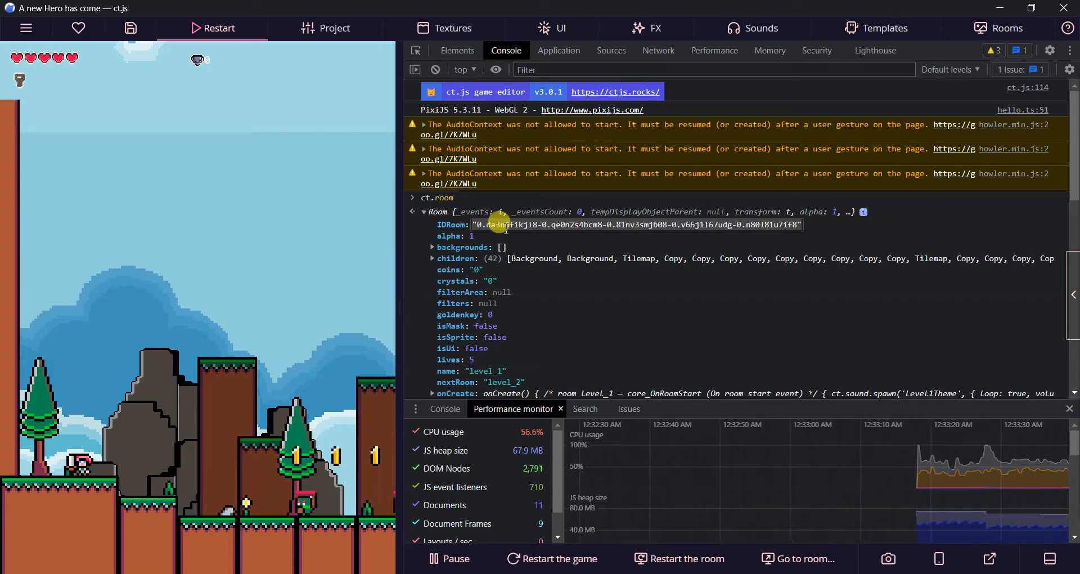
key(Escape)
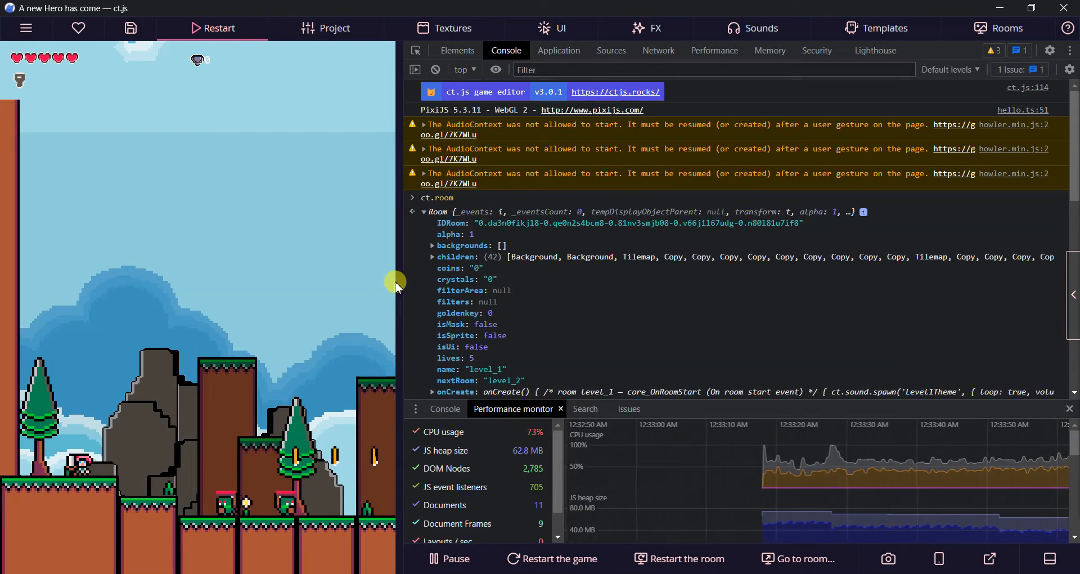
drag(388, 282, 778, 286)
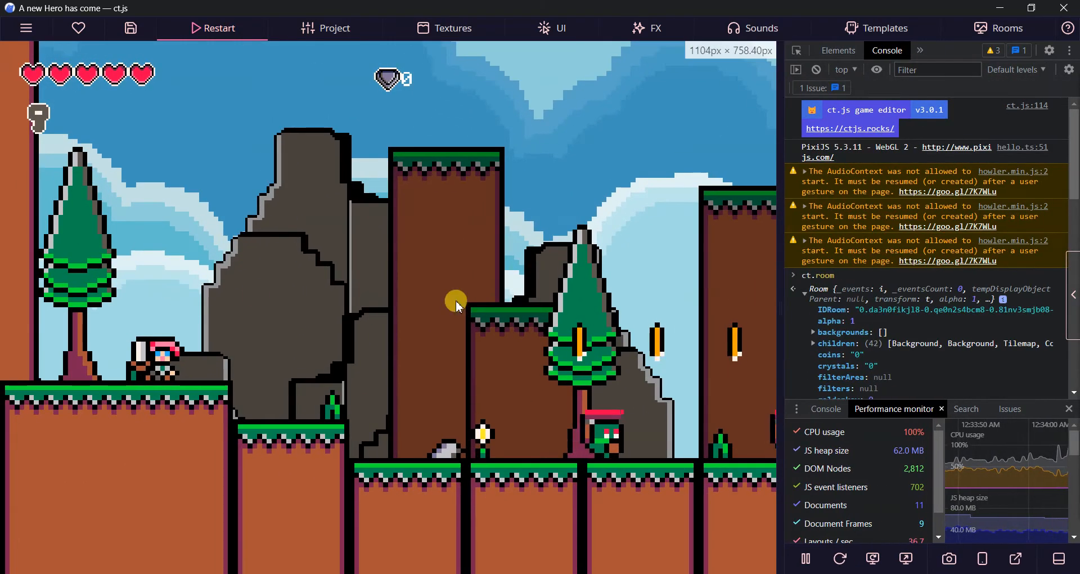
Play the start of level_1, collecting the first row of coins and fighting the enemies on the ground nearby.
key(Right)
key(Right)
key(Up)
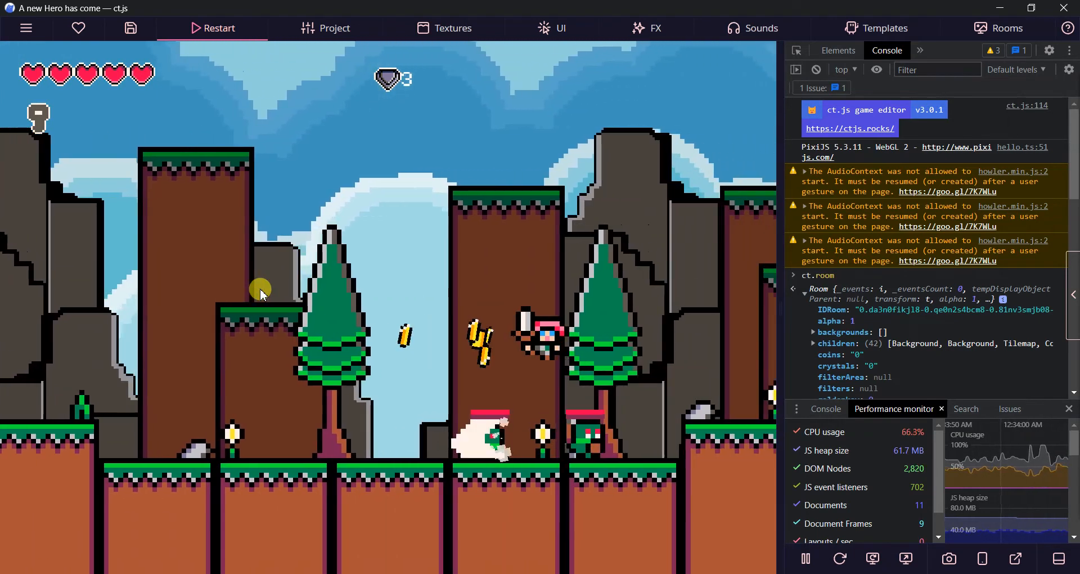
key(Left)
key(space)
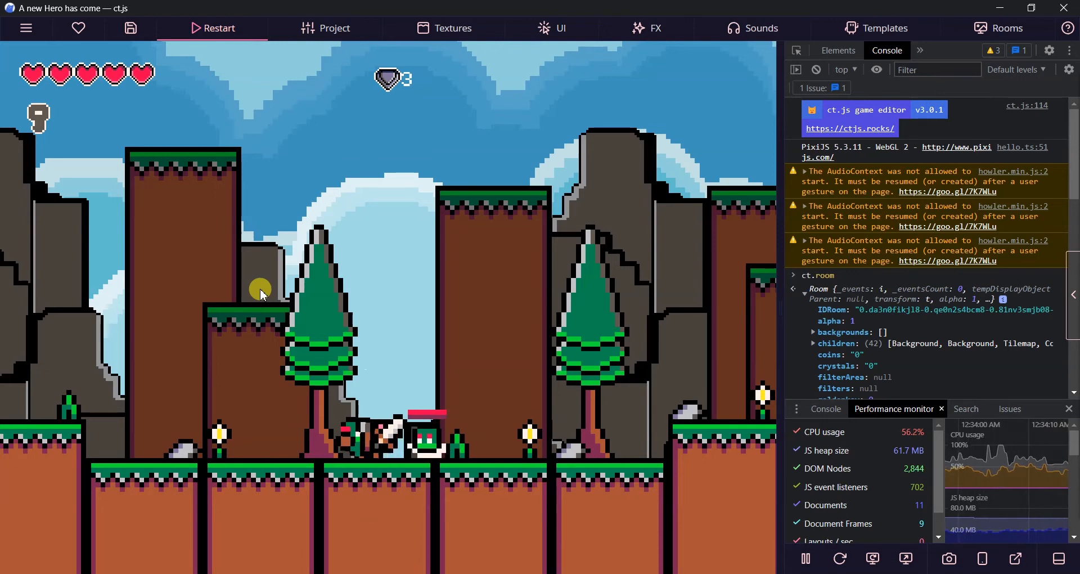
key(Left)
key(Right)
key(space)
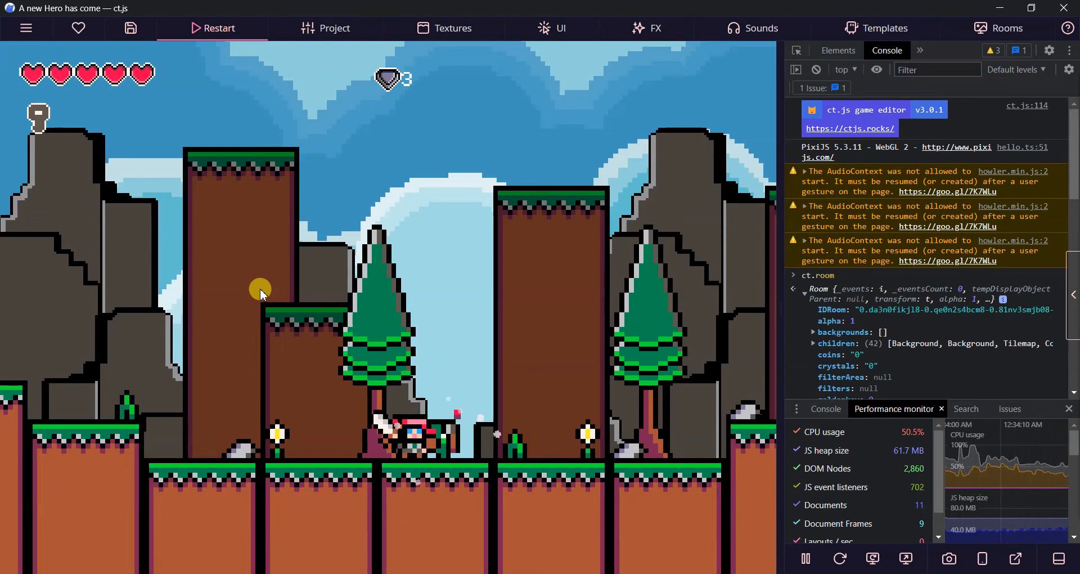
Cross the spike pits in level_1 while collecting coins, and pick up the golden key at the stone building.
key(Right)
key(Up)
key(Right)
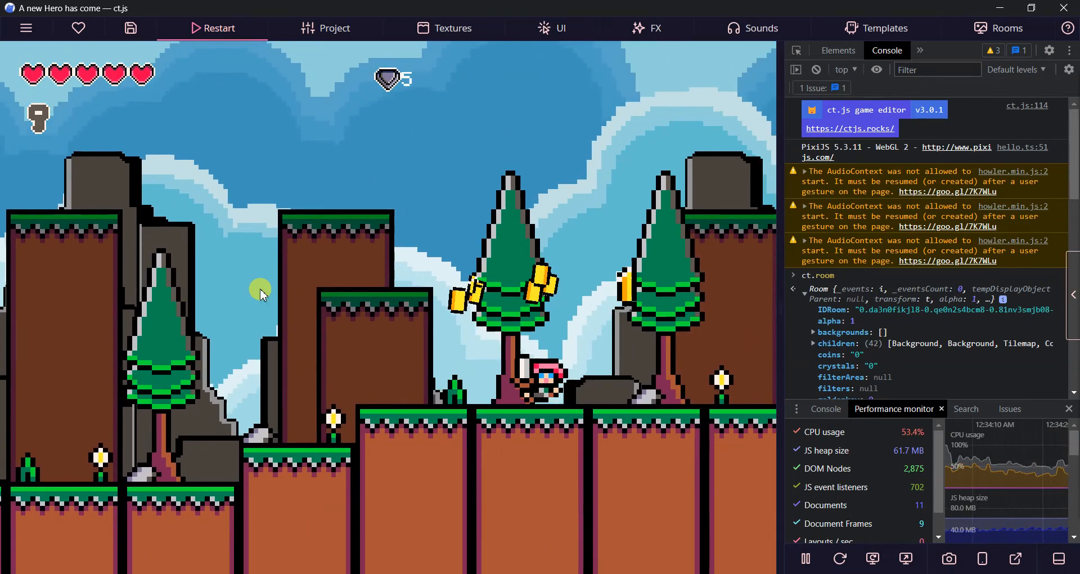
key(Right)
key(Up)
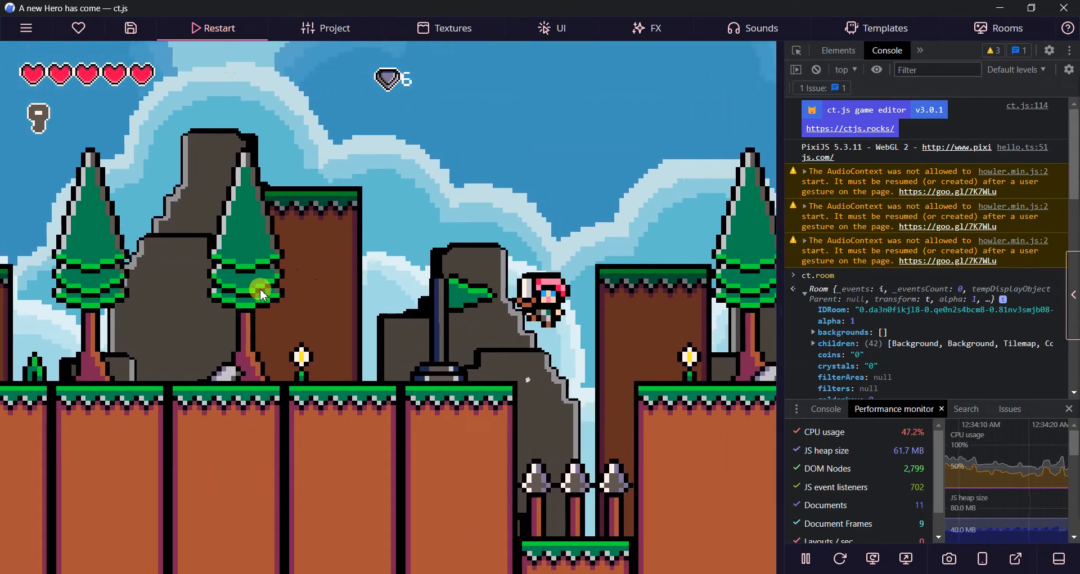
key(Right)
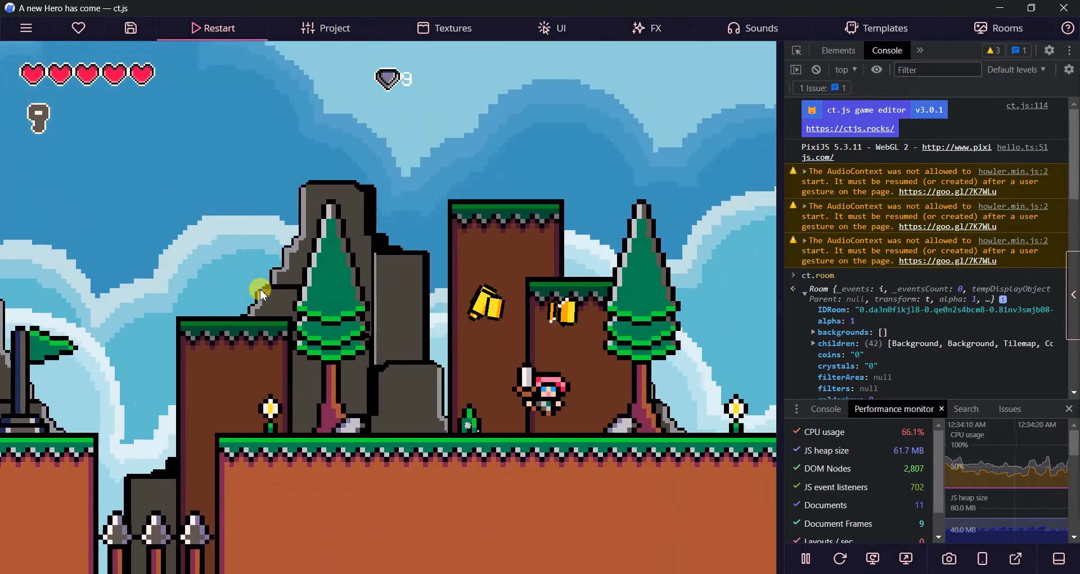
key(Right)
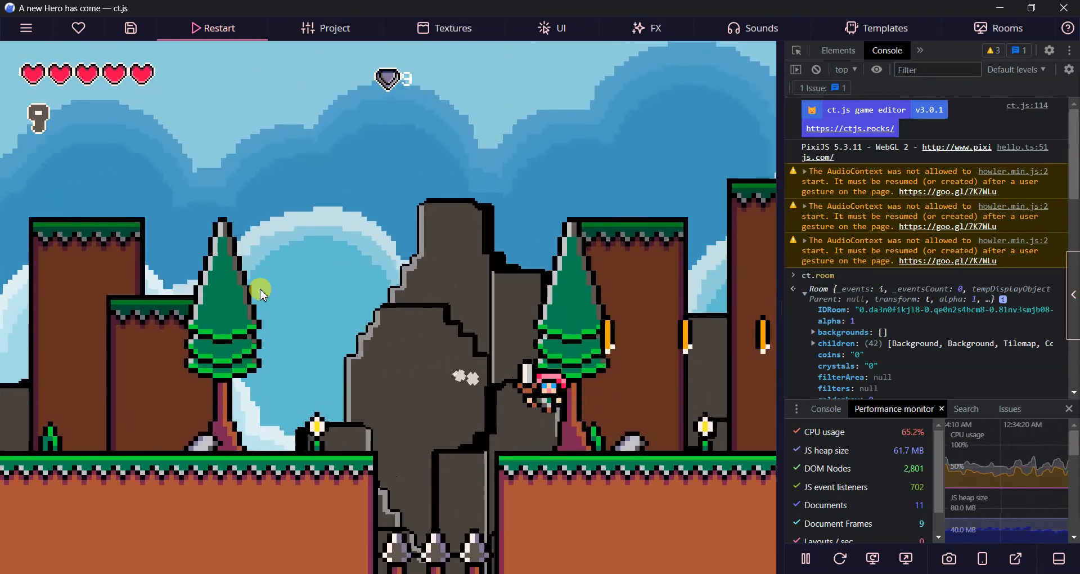
key(Right)
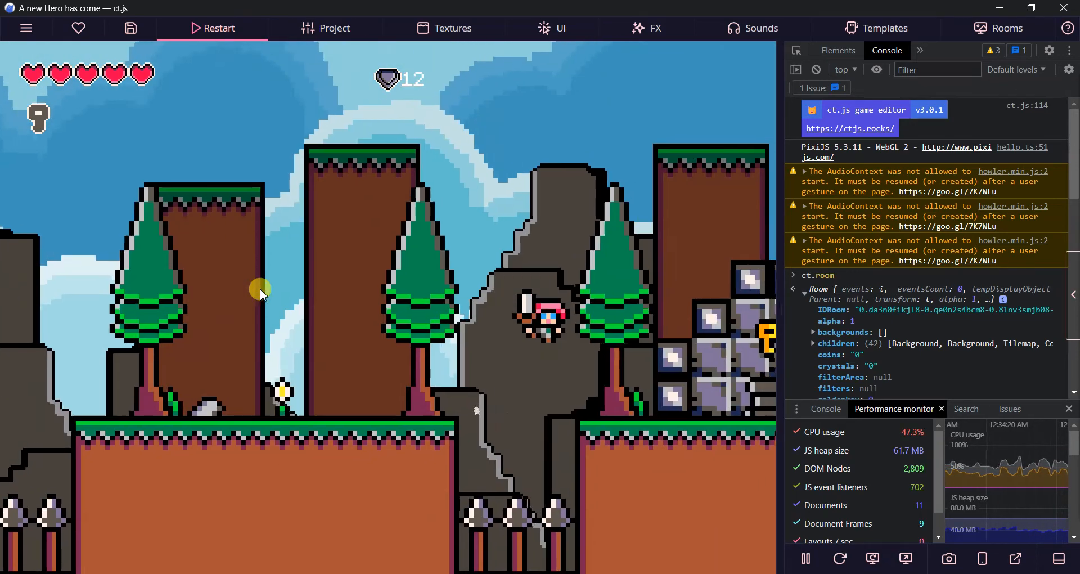
key(Right)
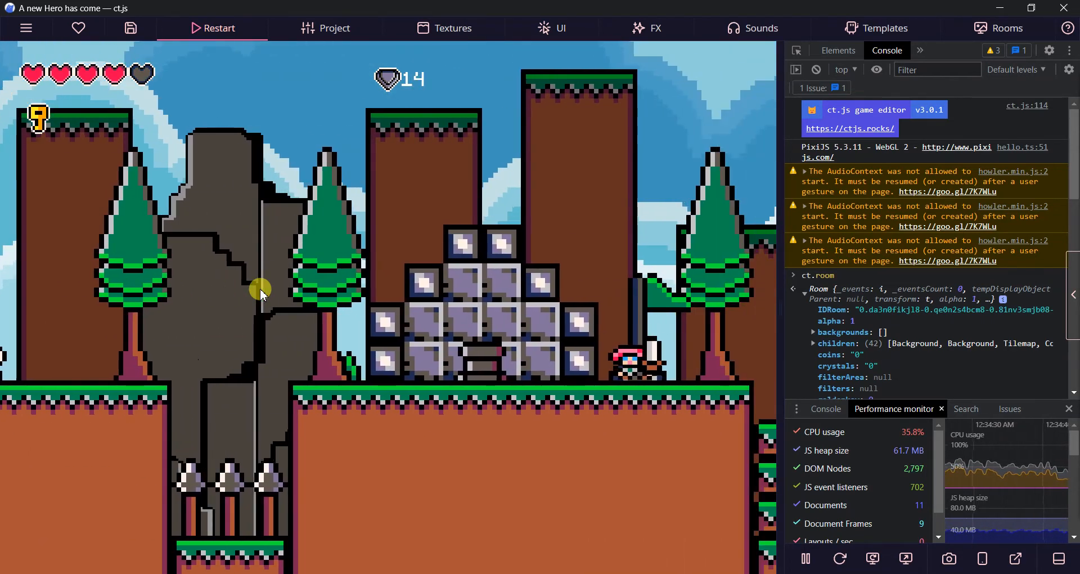
Continue past the checkpoint flag, descend the block steps and defeat the enemy on the lower ground.
key(Left)
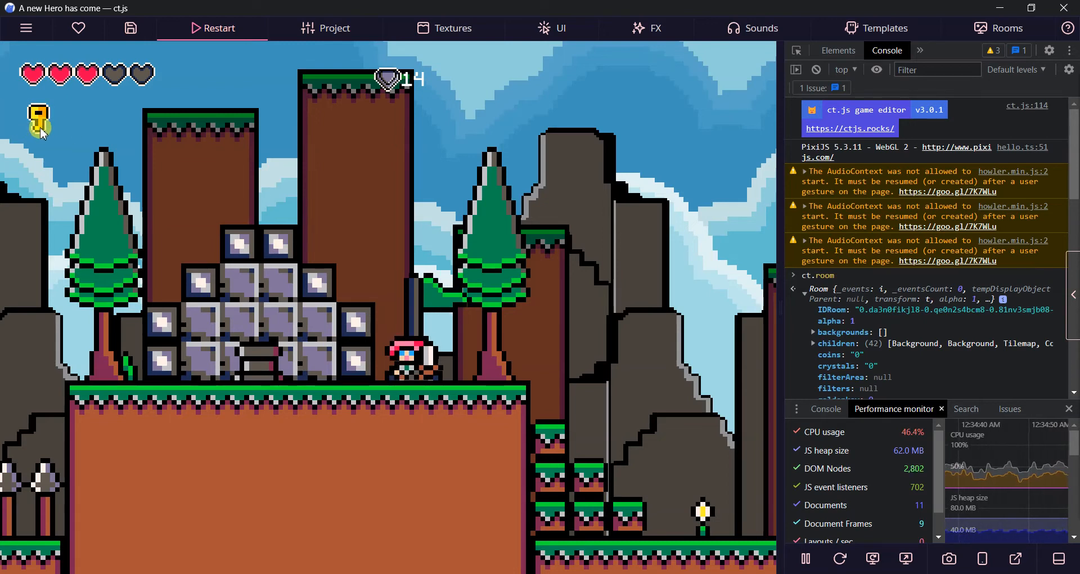
key(Right)
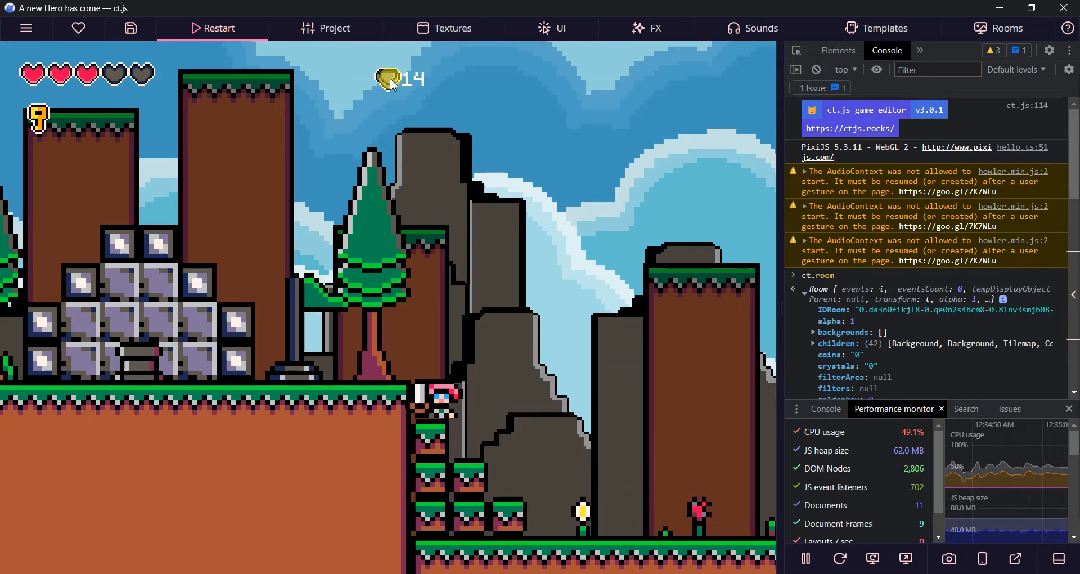
key(Right)
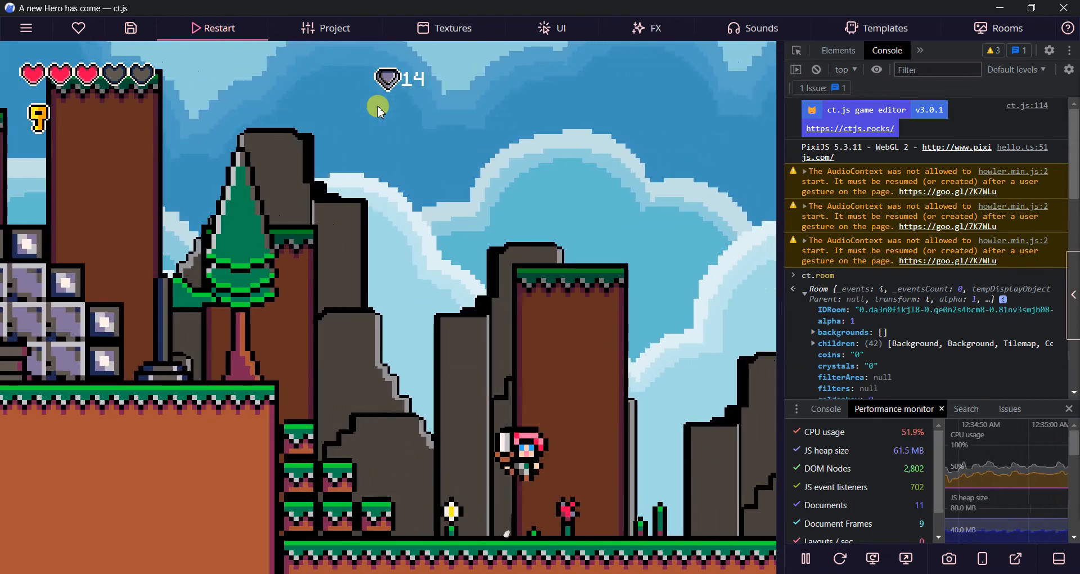
key(Right)
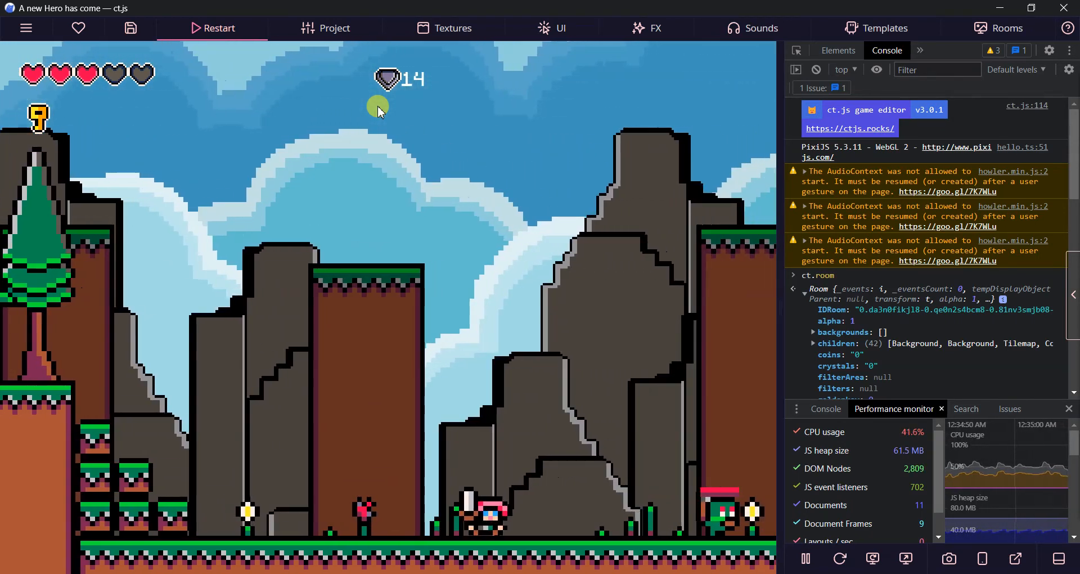
key(Right)
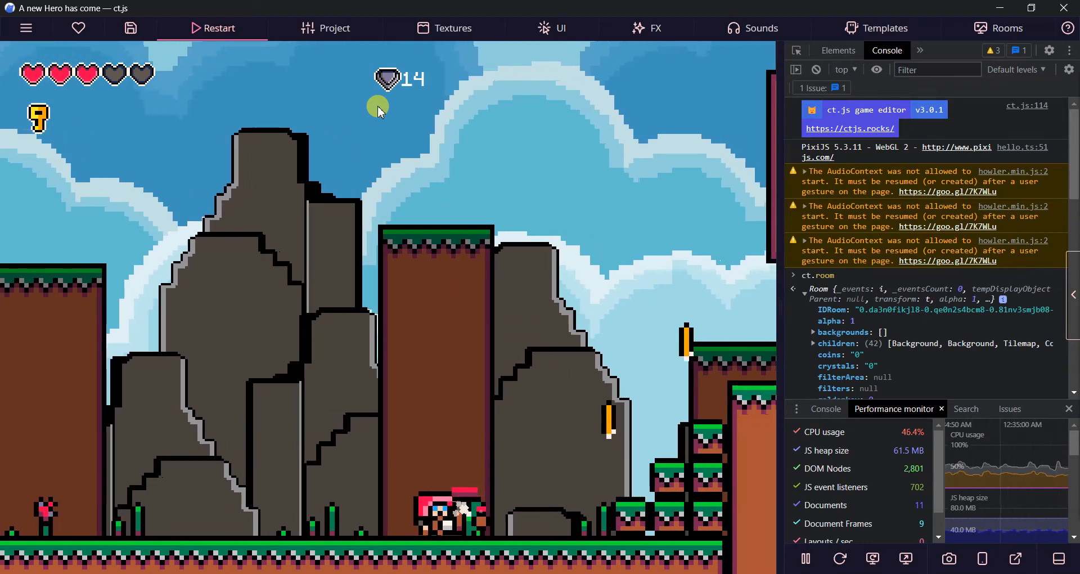
key(Right)
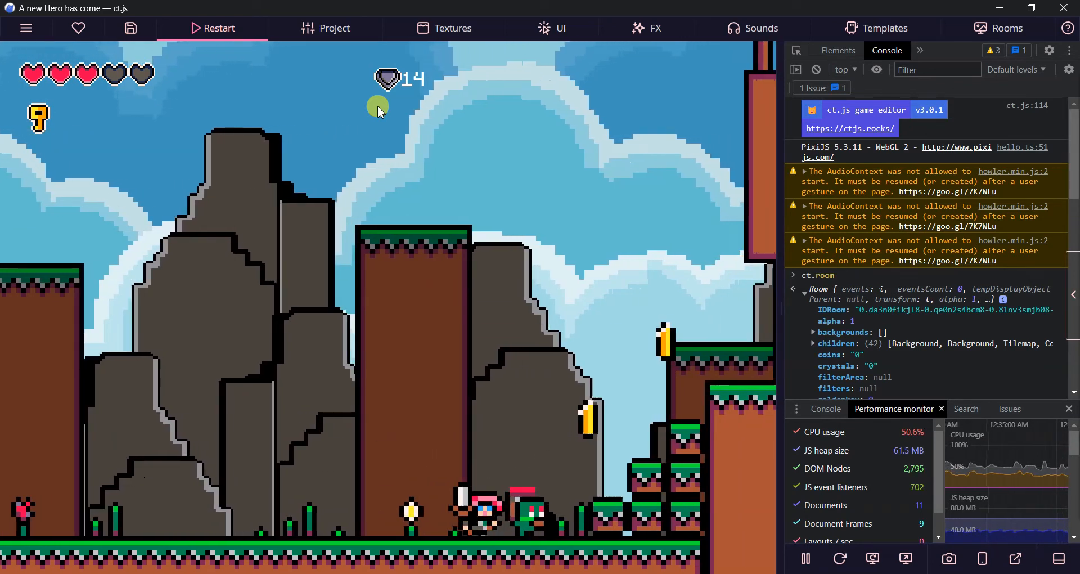
key(Left)
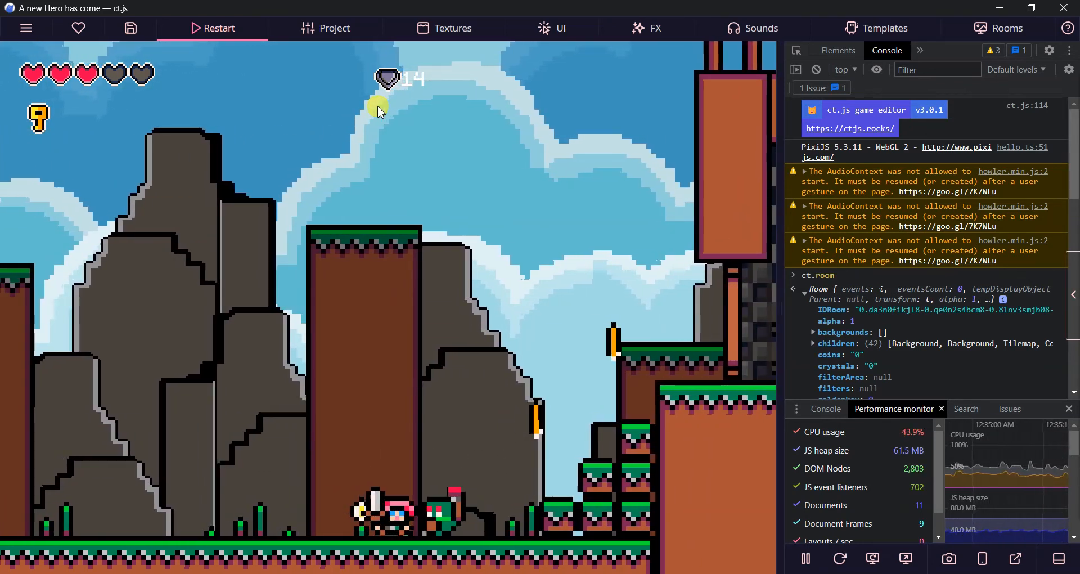
key(Left)
key(Right)
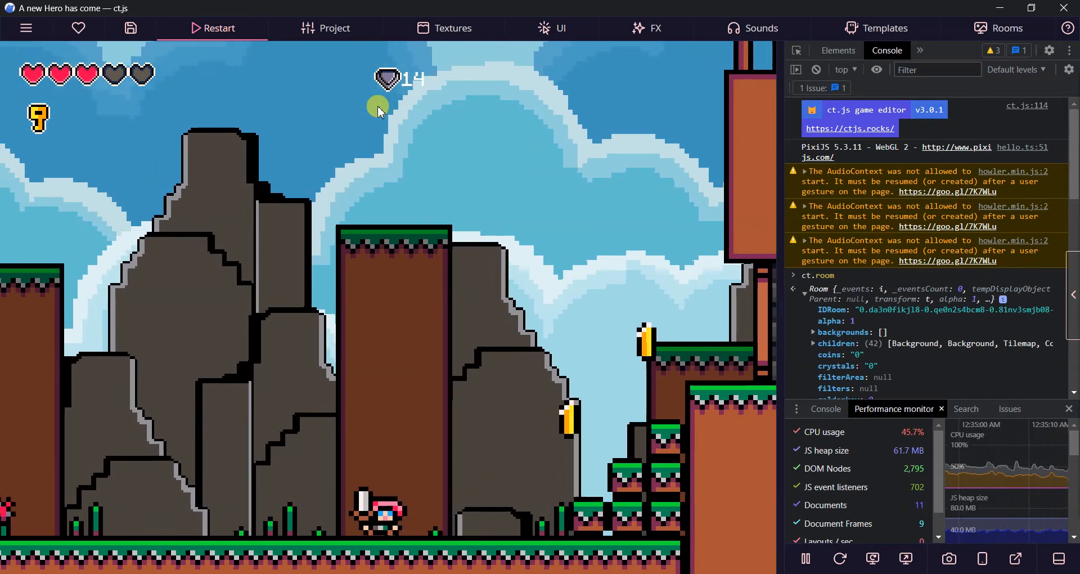
Climb the block steps collecting two coins, unlock the castle door with the golden key and enter the next level.
key(space)
key(Right)
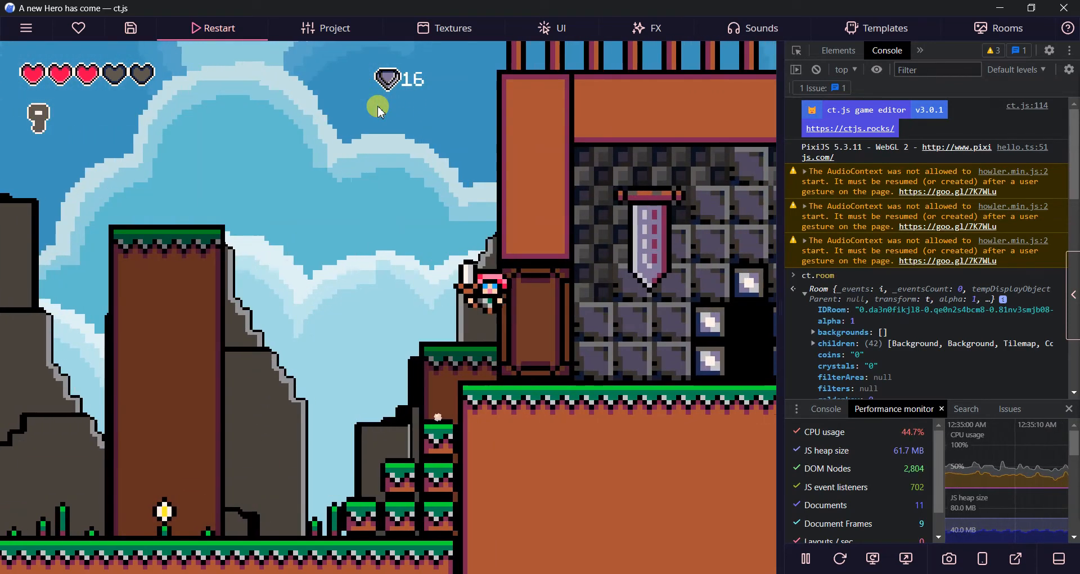
key(Right)
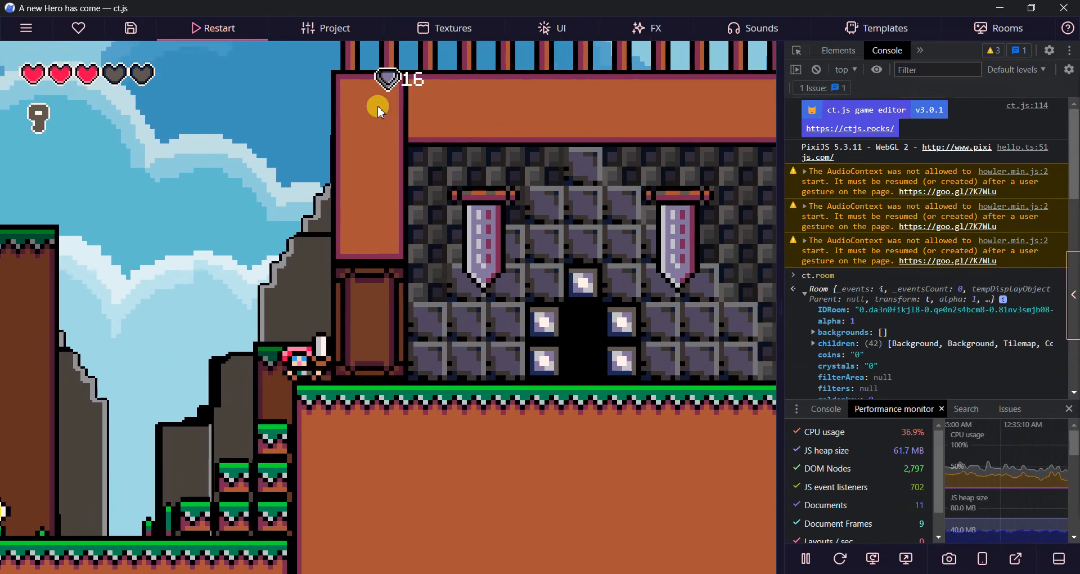
key(Right)
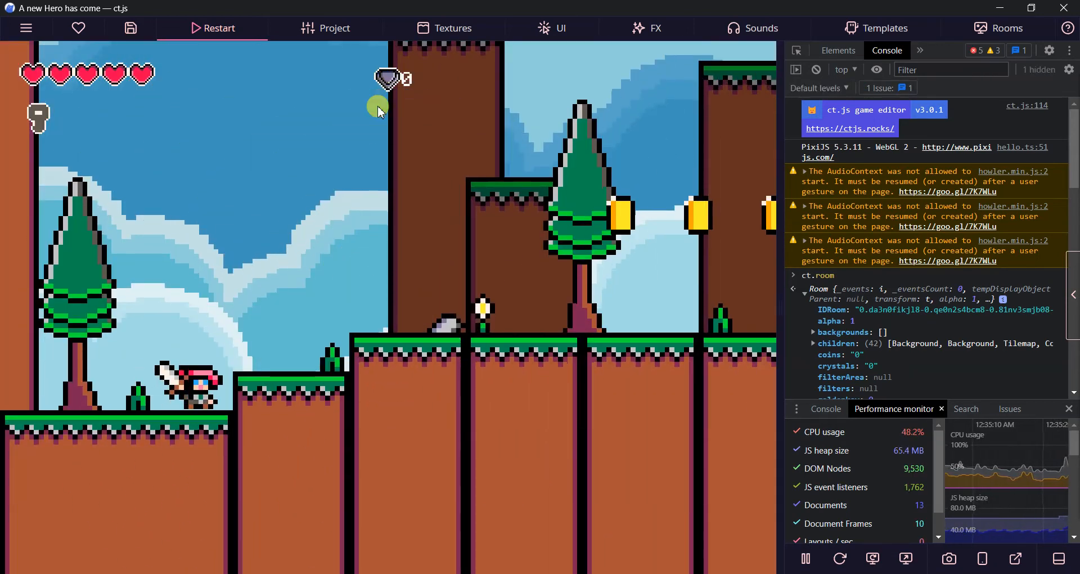
Play the start of the second level, collecting coins and jumping the first spike pit to reach the checkpoint flag.
key(Right)
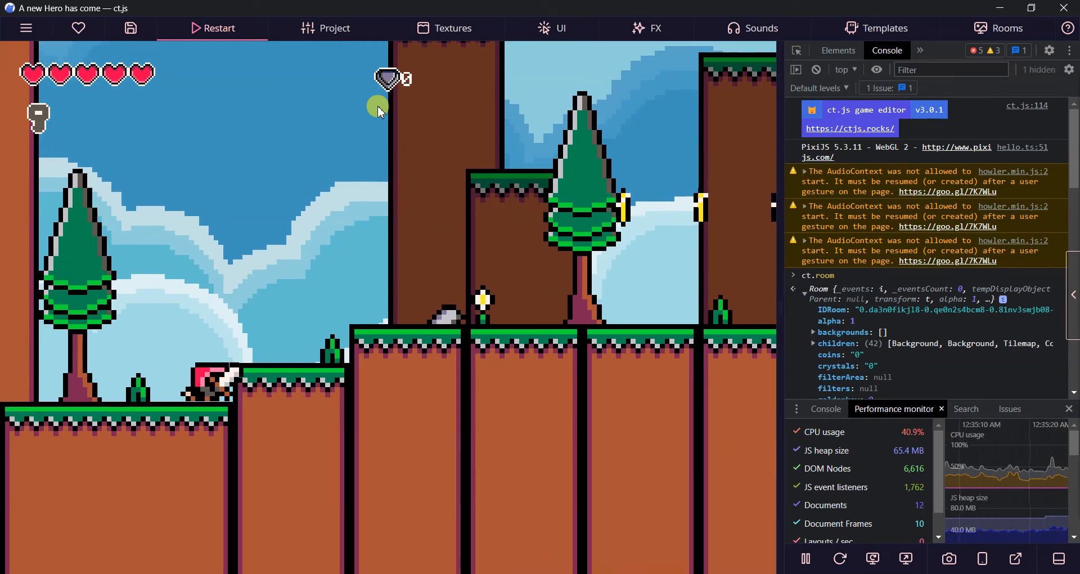
key(Right)
key(space)
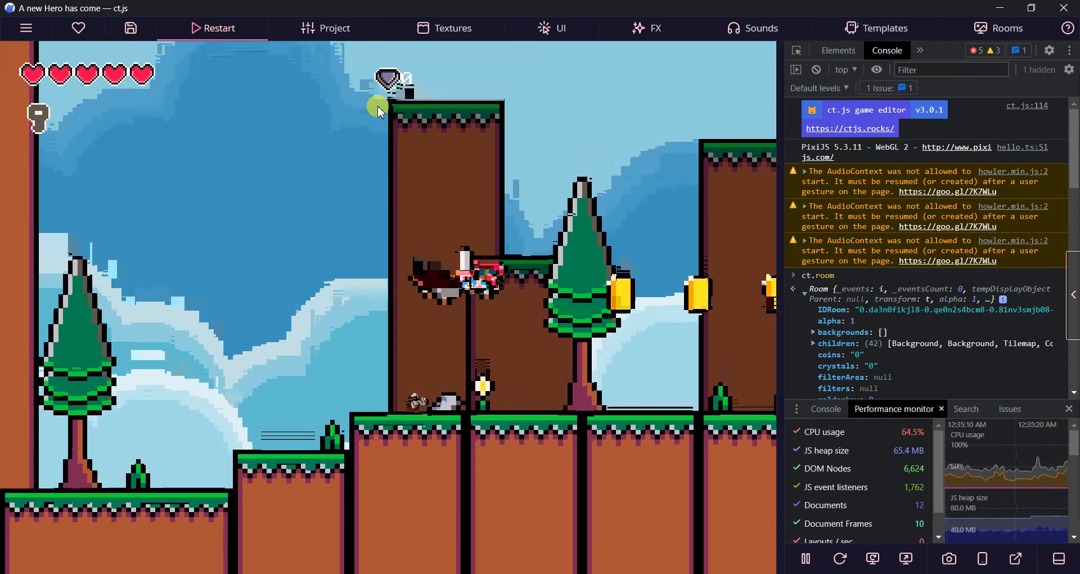
key(Right)
key(Right)
key(space)
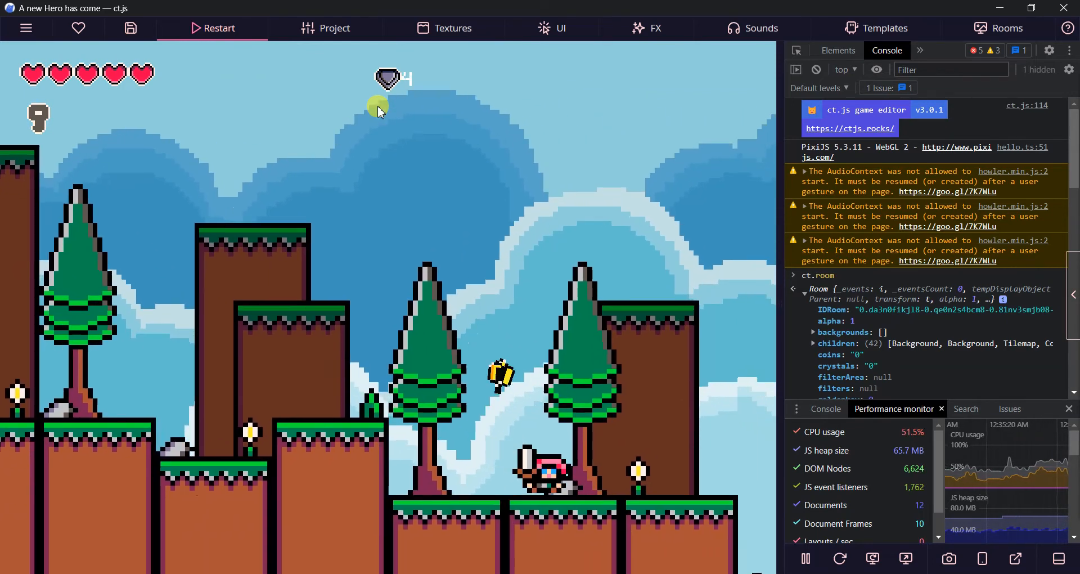
key(Right)
key(space)
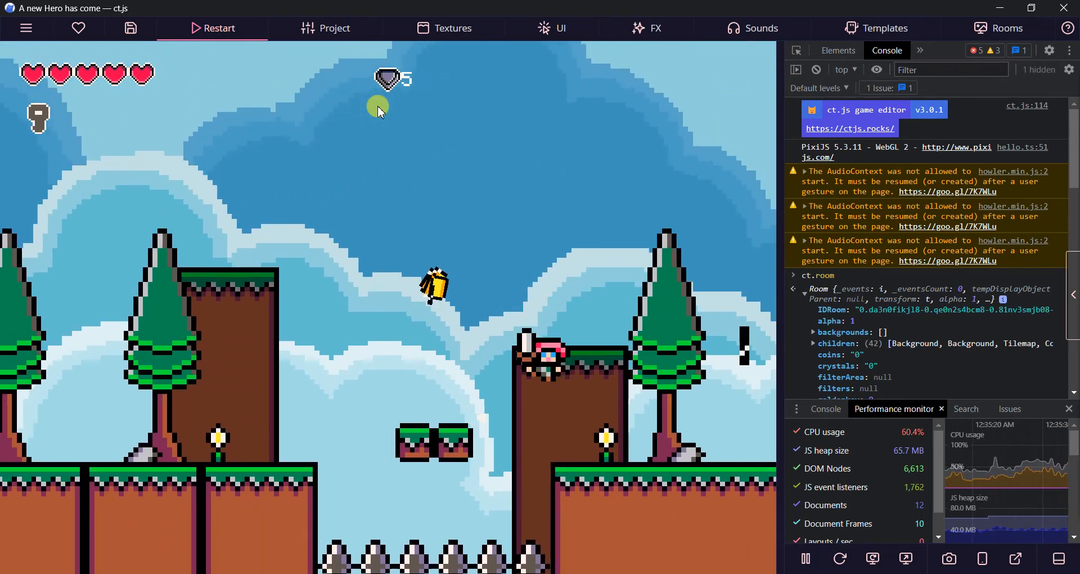
key(Right)
key(space)
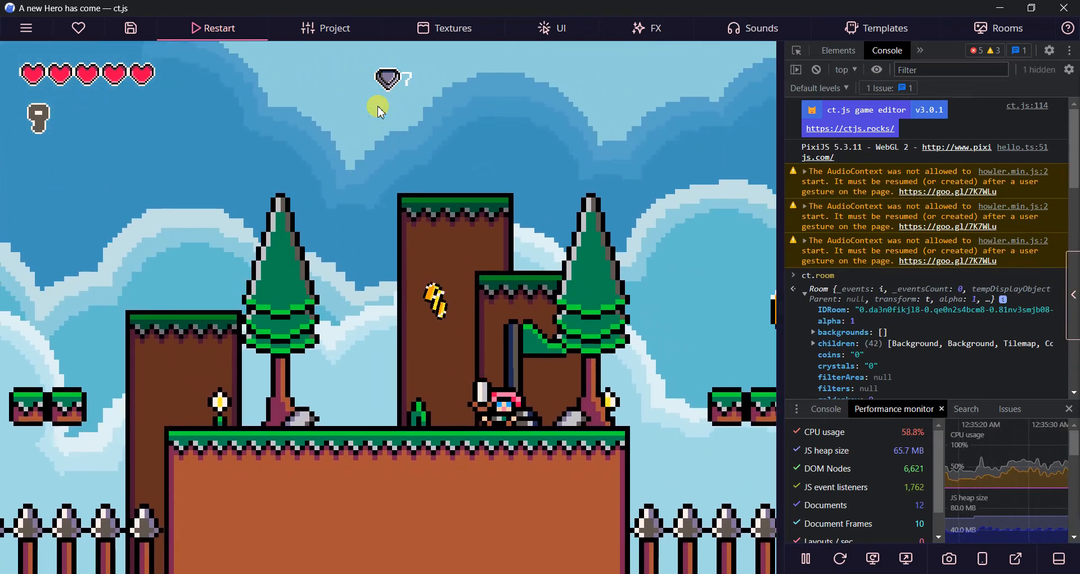
Jump across the floating blocks over the spikes, collecting coins, to reach the second checkpoint flag beside the stone building.
key(Right)
key(space)
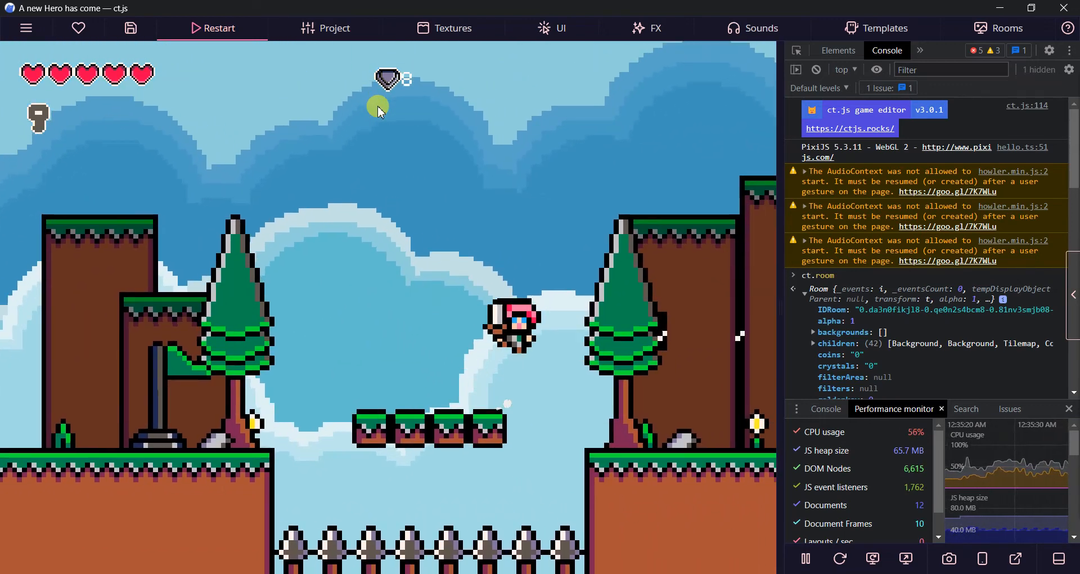
key(Right)
key(space)
key(Right)
key(space)
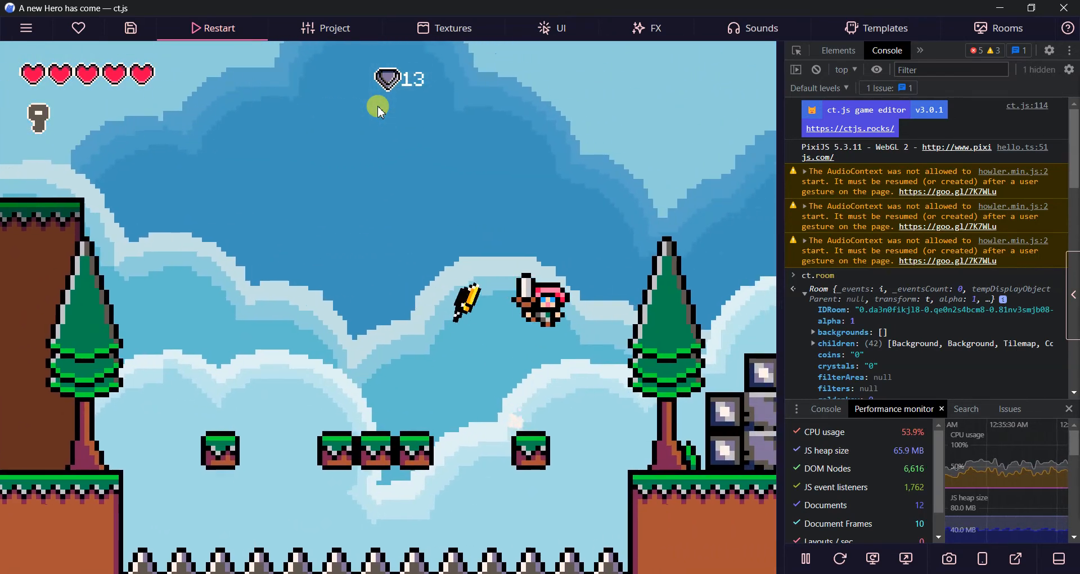
key(Right)
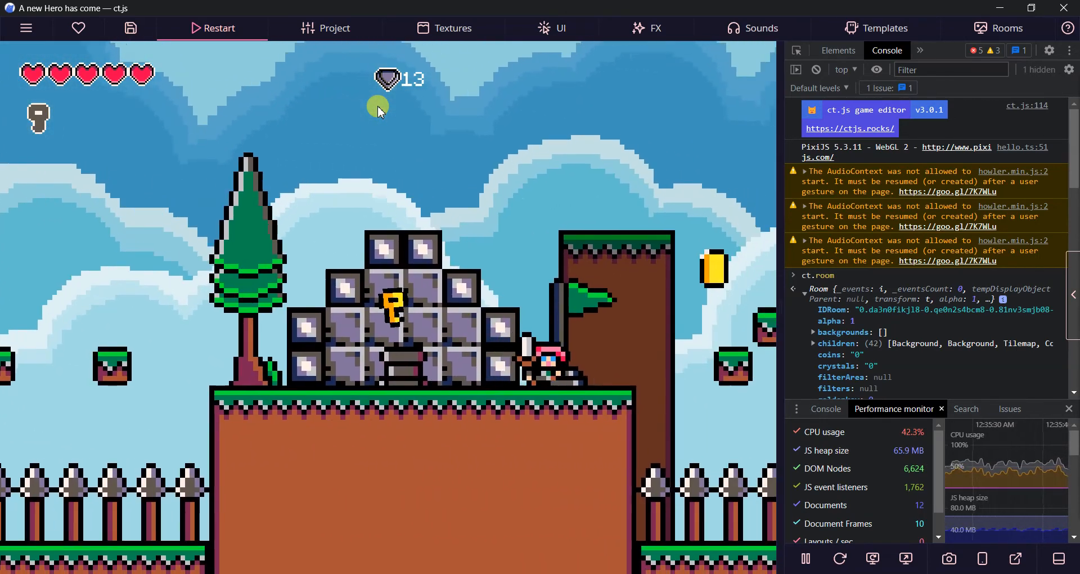
Cross the staircase of floating blocks beyond the stone building, collecting coins on the way to the castle door.
key(Right)
key(Right)
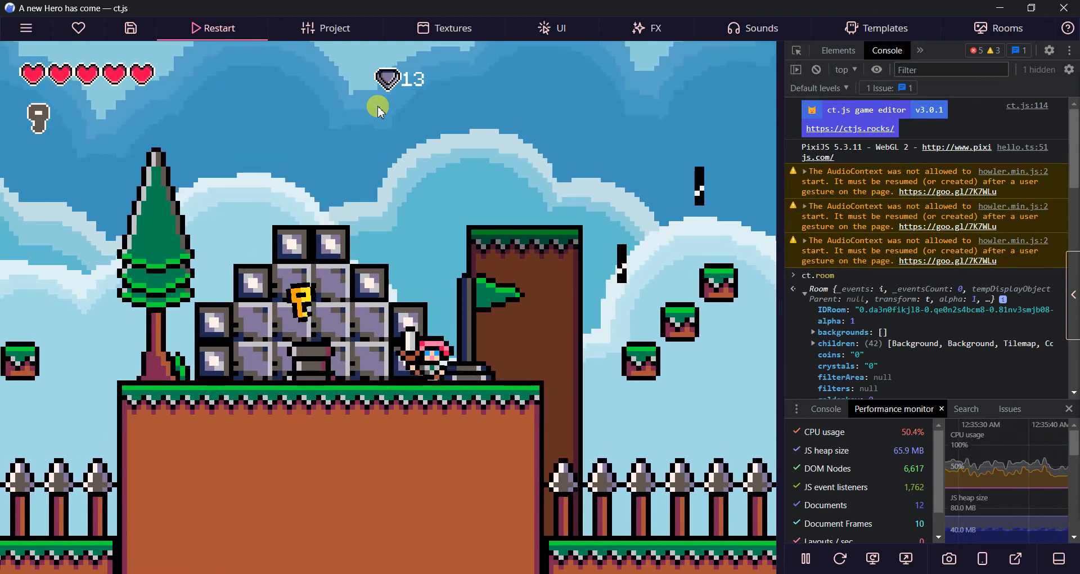
key(space)
key(space)
key(Right)
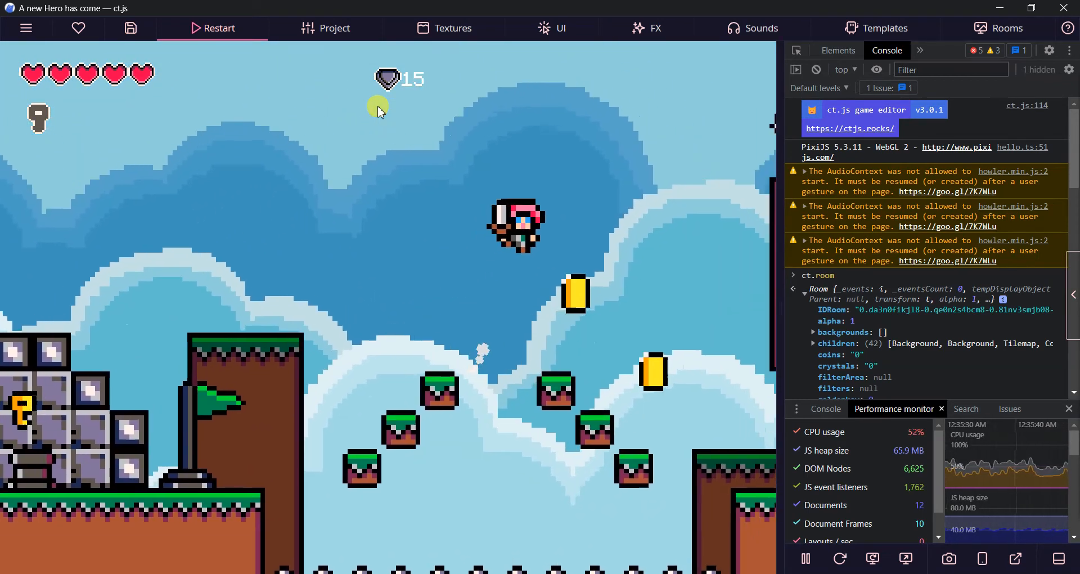
Go back across the floating blocks from the castle door and collect the golden key at the stone building.
key(Left)
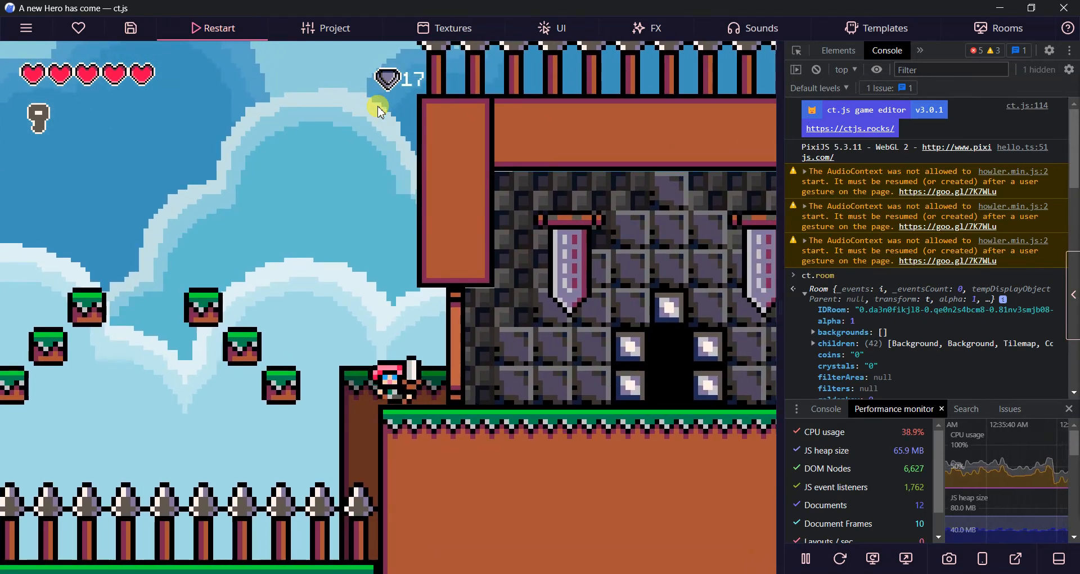
key(space)
key(Left)
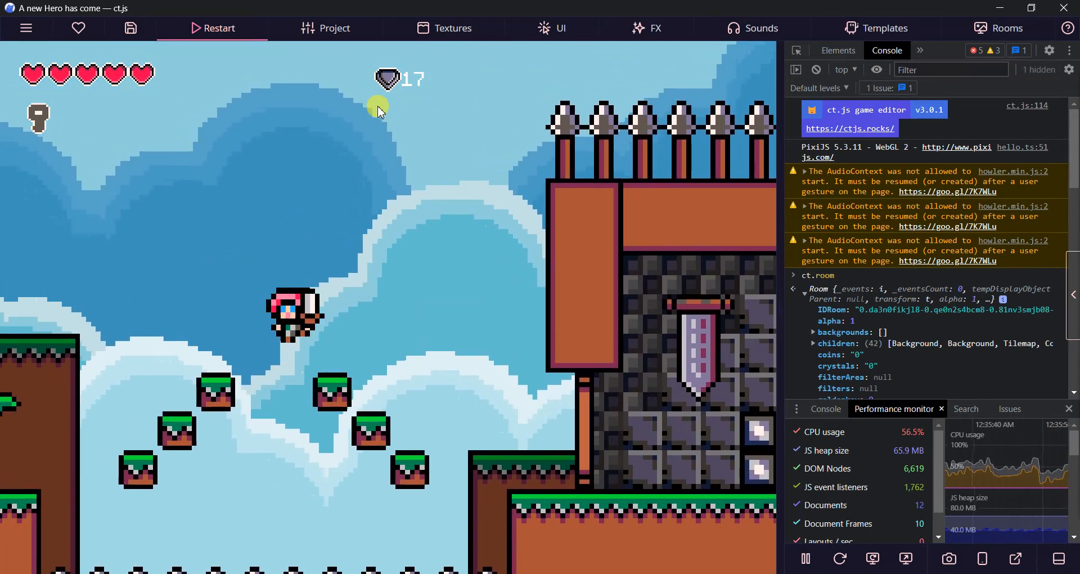
key(Left)
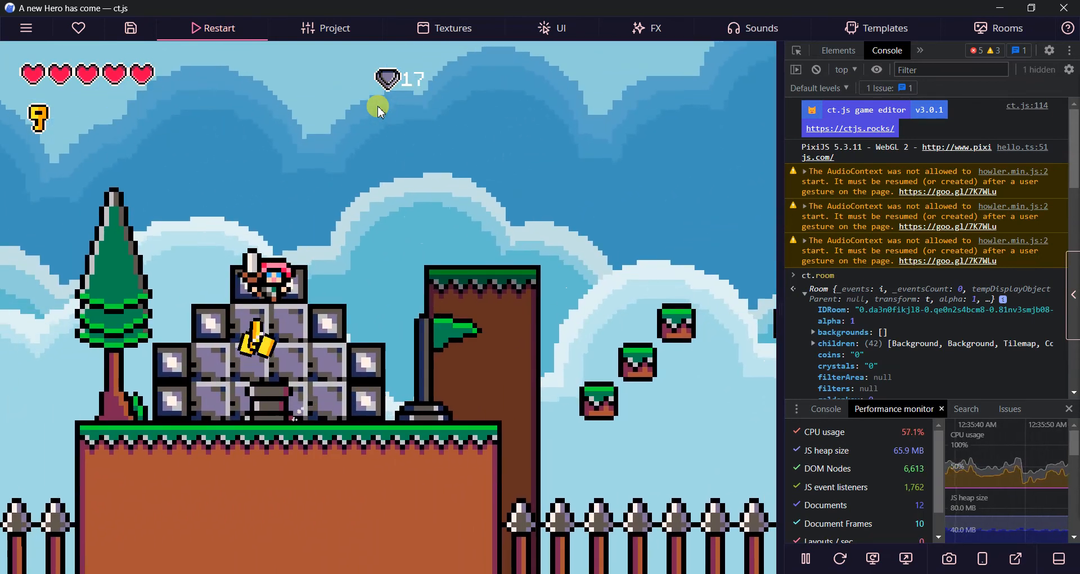
Carry the golden key back across the floating blocks, unlock the castle door and walk inside to the dark doorway.
key(Right)
key(space)
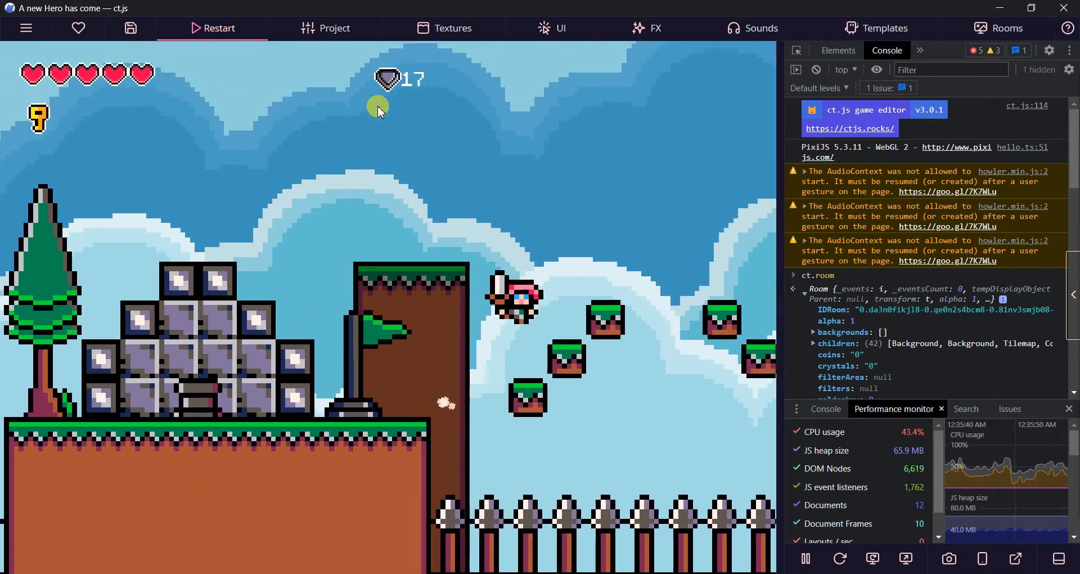
key(Right)
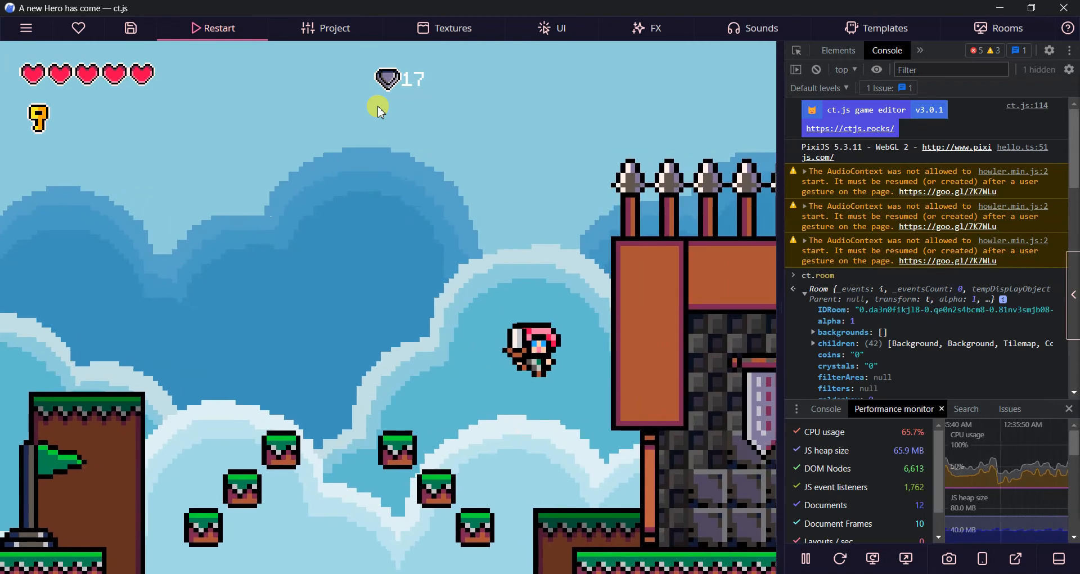
key(Right)
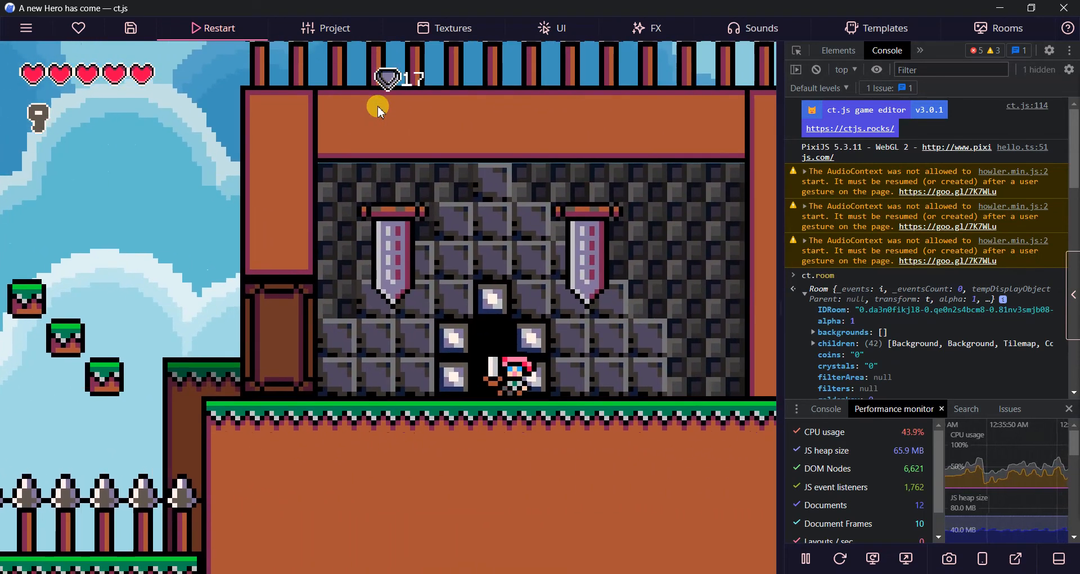
Try to enter the dark doorway inside the castle to leave the second level.
key(Up)
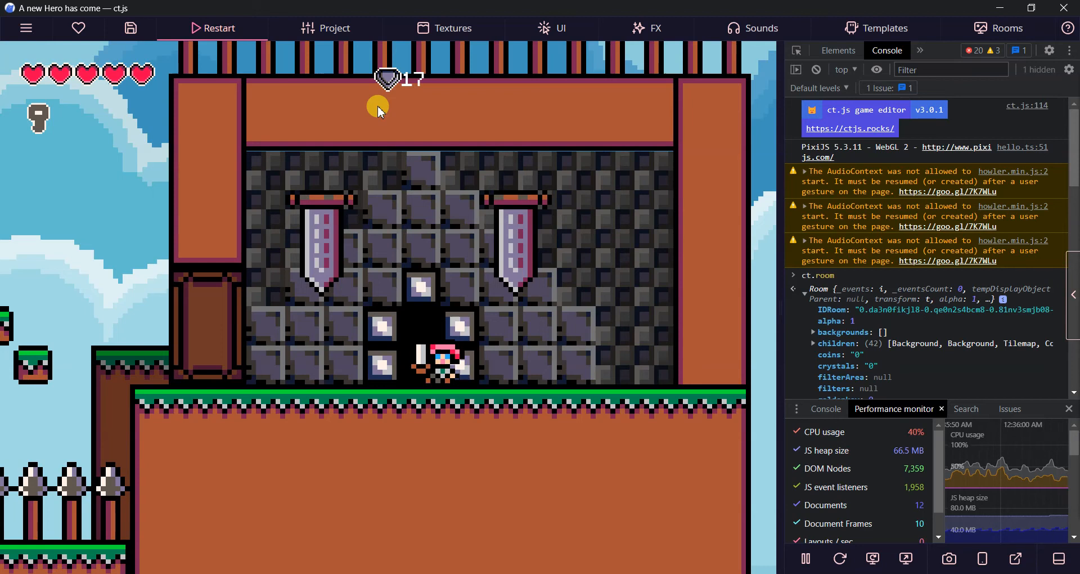
key(Right)
key(Up)
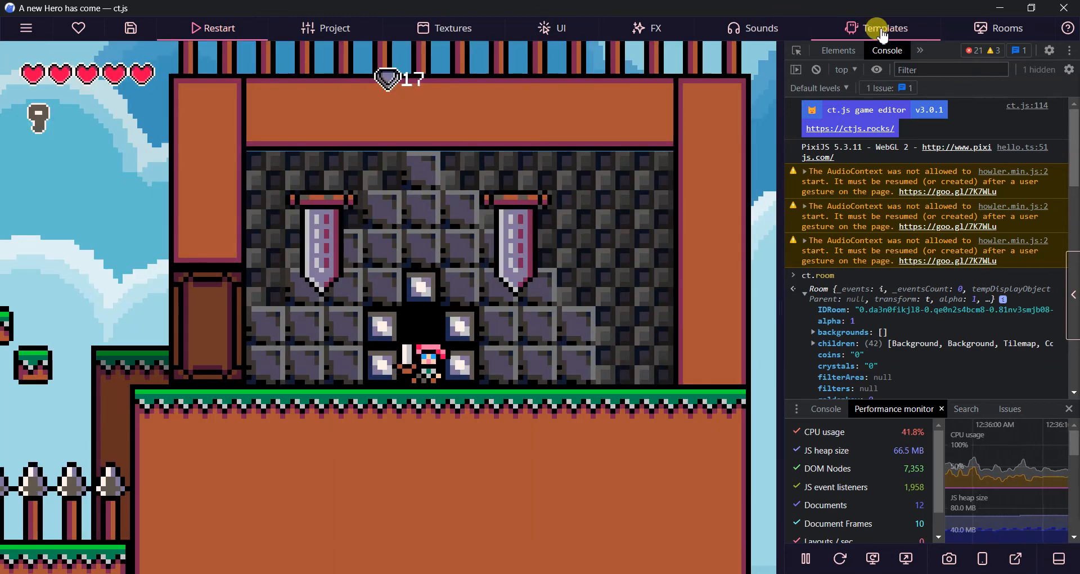
Leave the running game for the room editor and open the ct.ulid module's settings in the project.
click(1013, 32)
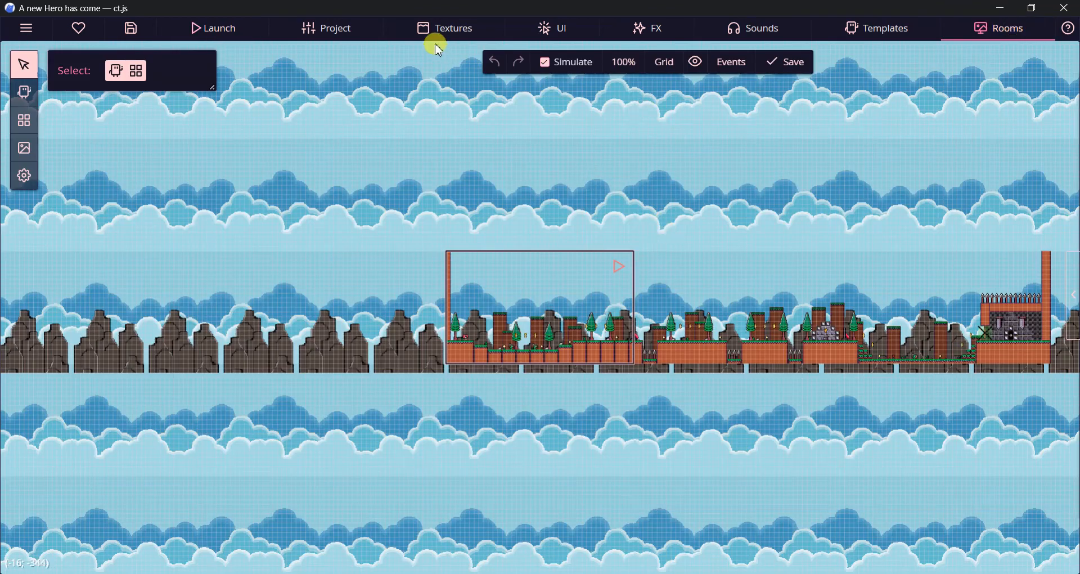
click(318, 42)
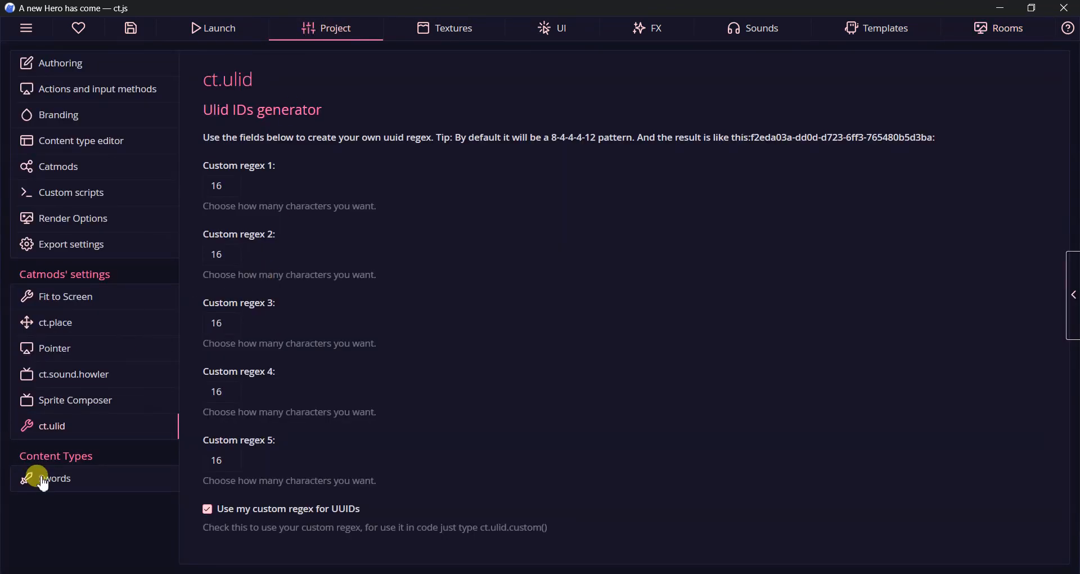
click(82, 427)
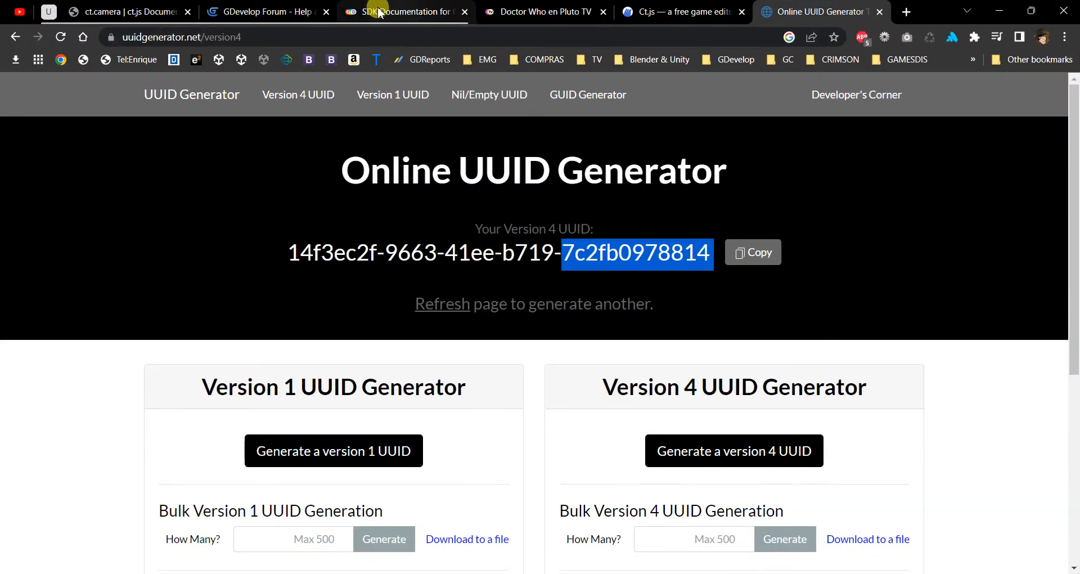
Switch to the browser and go from the ct.js website to the ct-js/ct-js repository on GitHub.
click(265, 12)
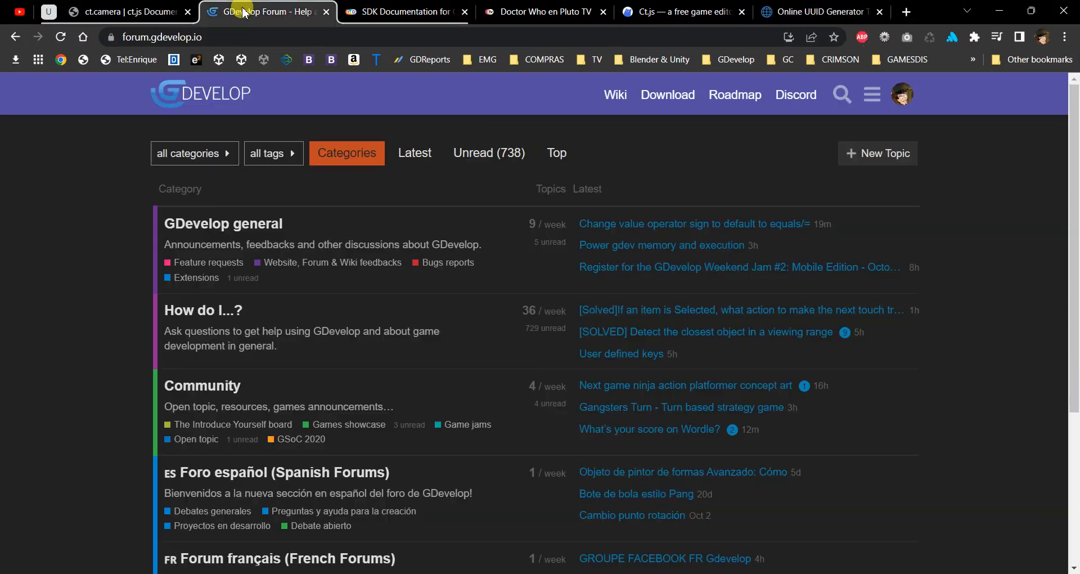
click(405, 11)
click(540, 11)
click(654, 22)
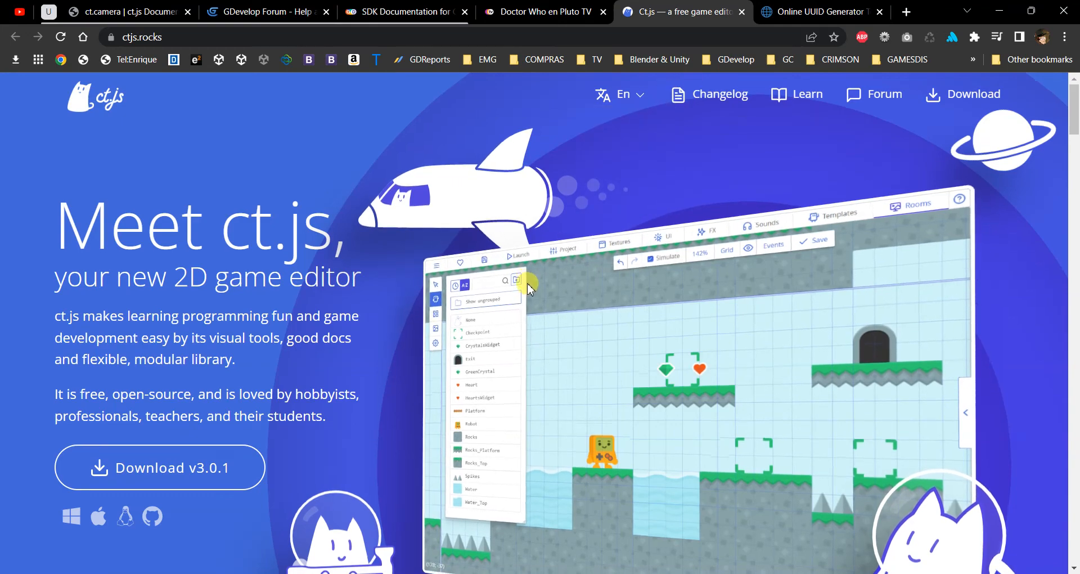
scroll(543, 311, down, 20)
scroll(542, 310, down, 10)
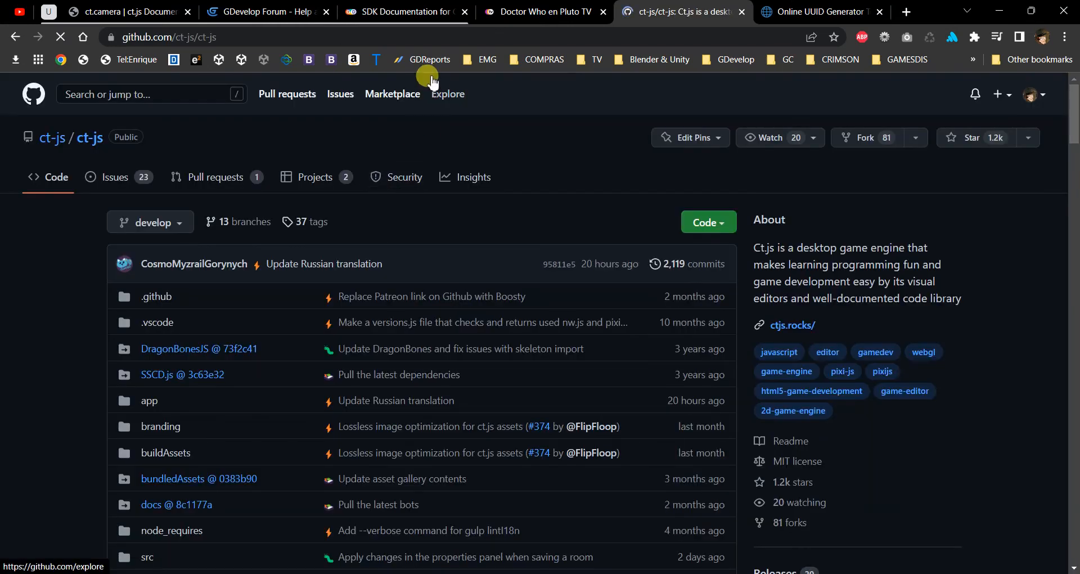
Open the Catmot Game Distribution pull request in the ct-js repository and review its conversation, including the review comments and commits.
click(198, 184)
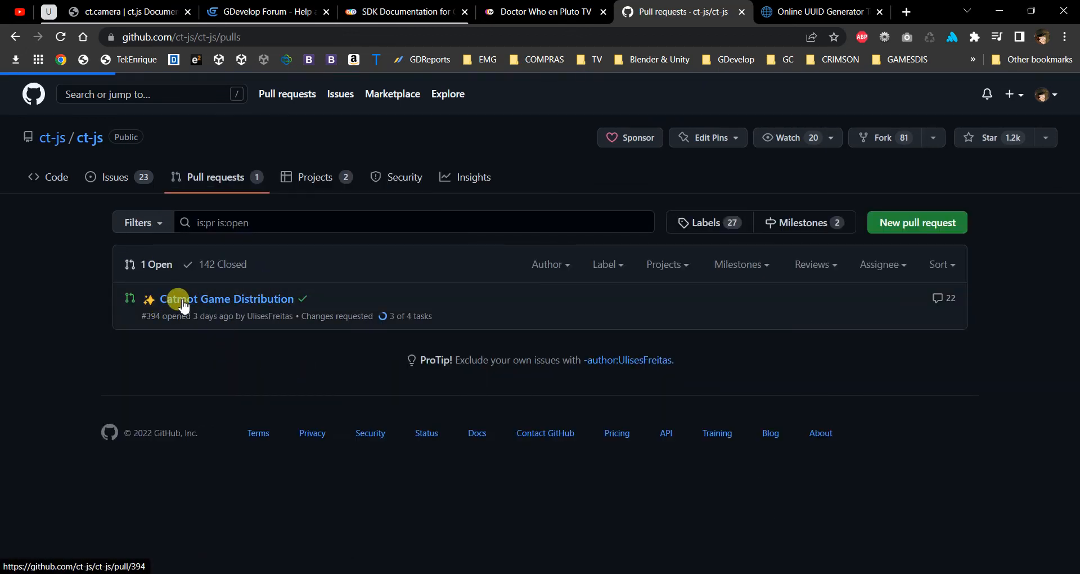
click(249, 307)
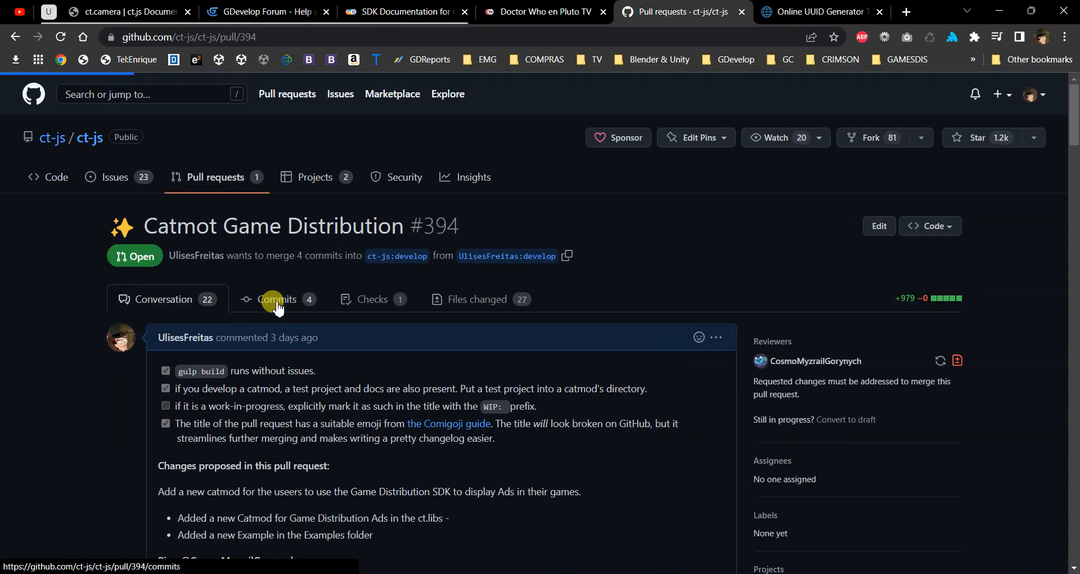
scroll(326, 358, down, 8)
scroll(317, 347, down, 6)
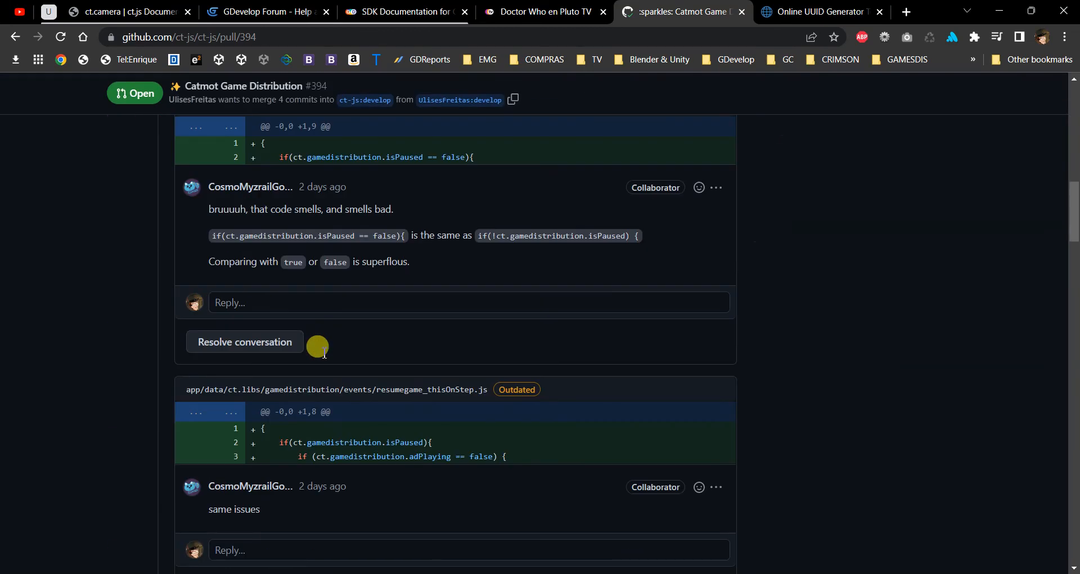
scroll(319, 457, down, 20)
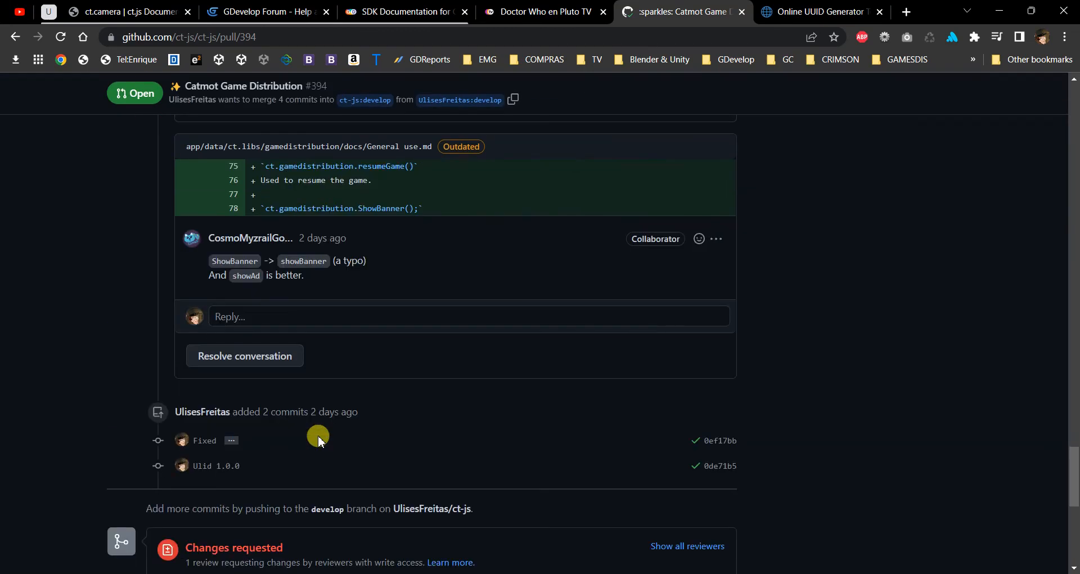
scroll(318, 435, up, 20)
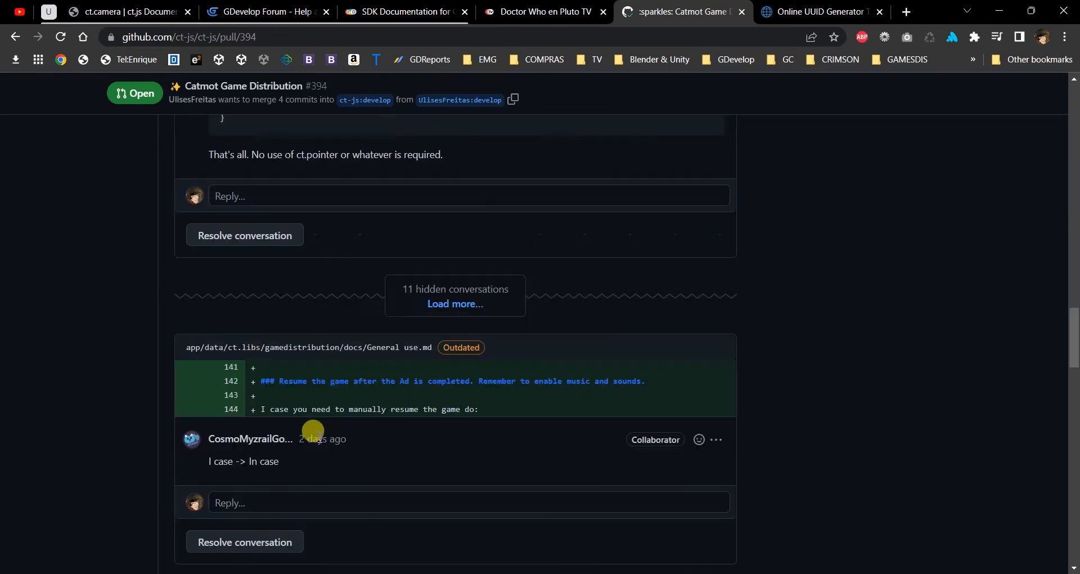
scroll(319, 437, up, 12)
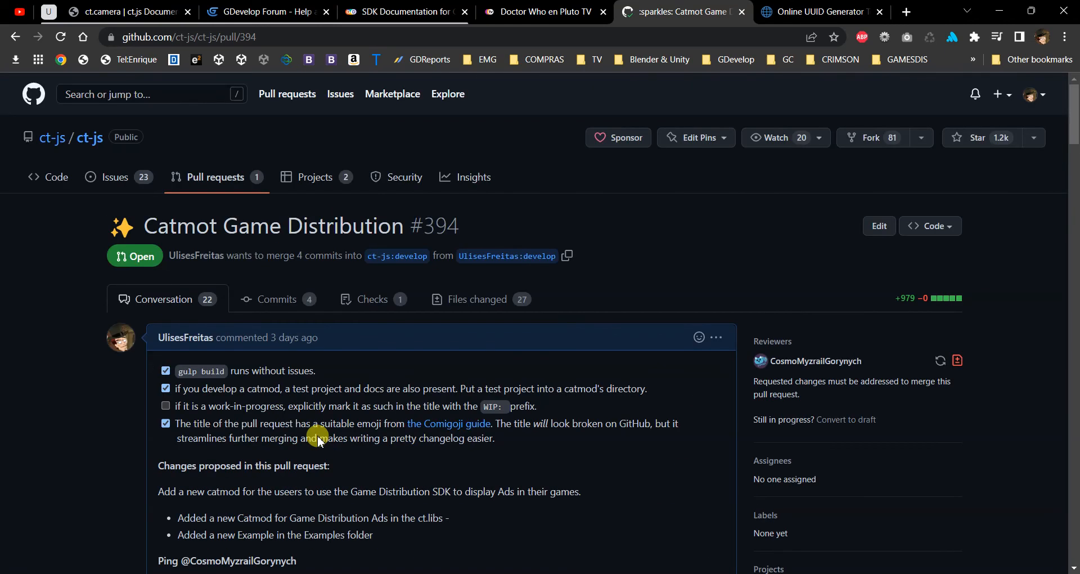
Close the Online UUID Generator page and return to the Catmot Game Distribution pull request.
click(772, 7)
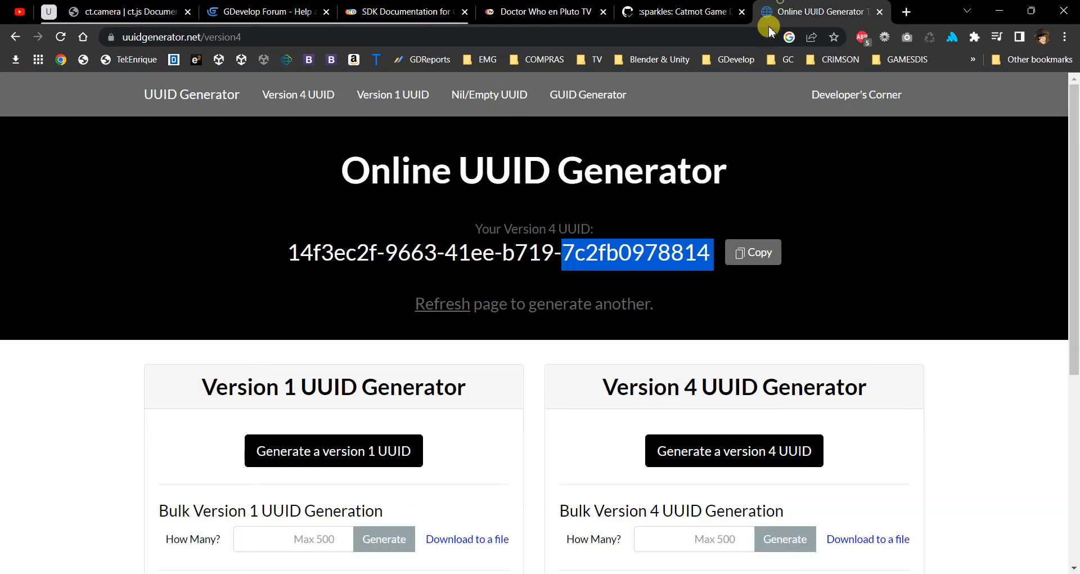
click(881, 11)
click(638, 10)
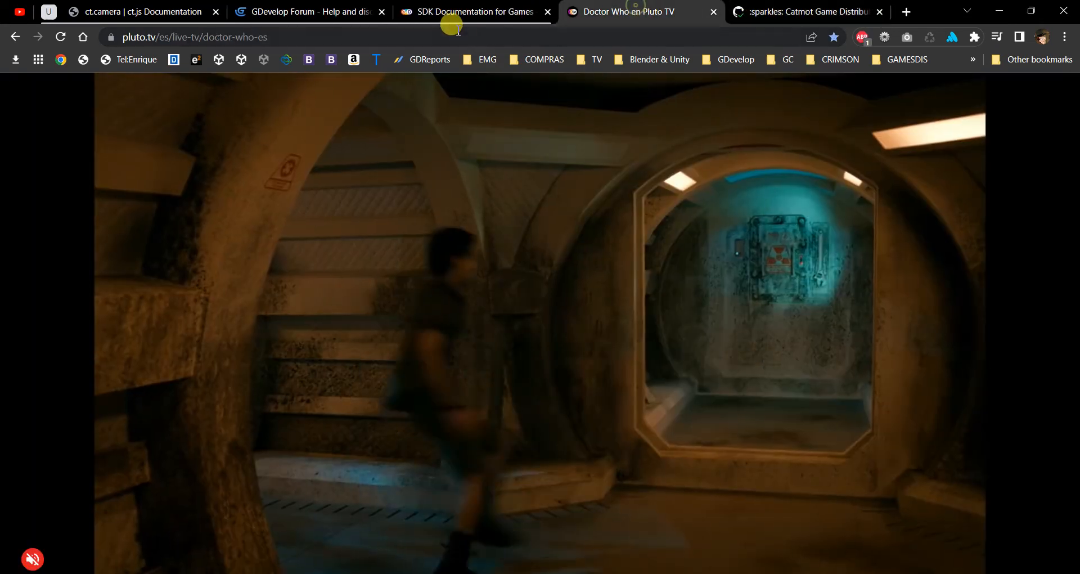
click(745, 13)
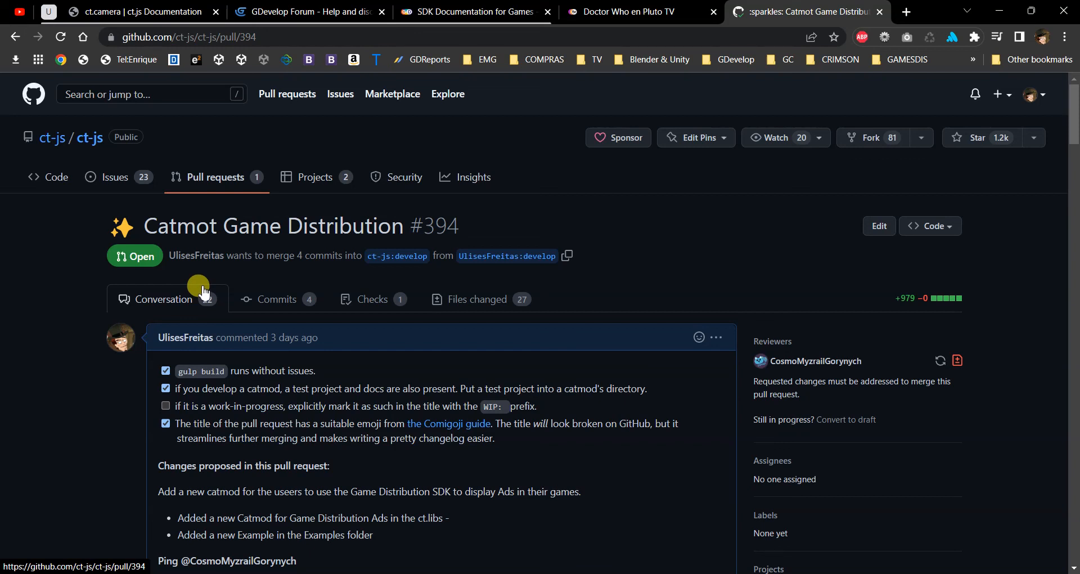
Look at the GDevelop forum and the ct.camera documentation, and open the channel dashboard in YouTube Studio.
click(293, 11)
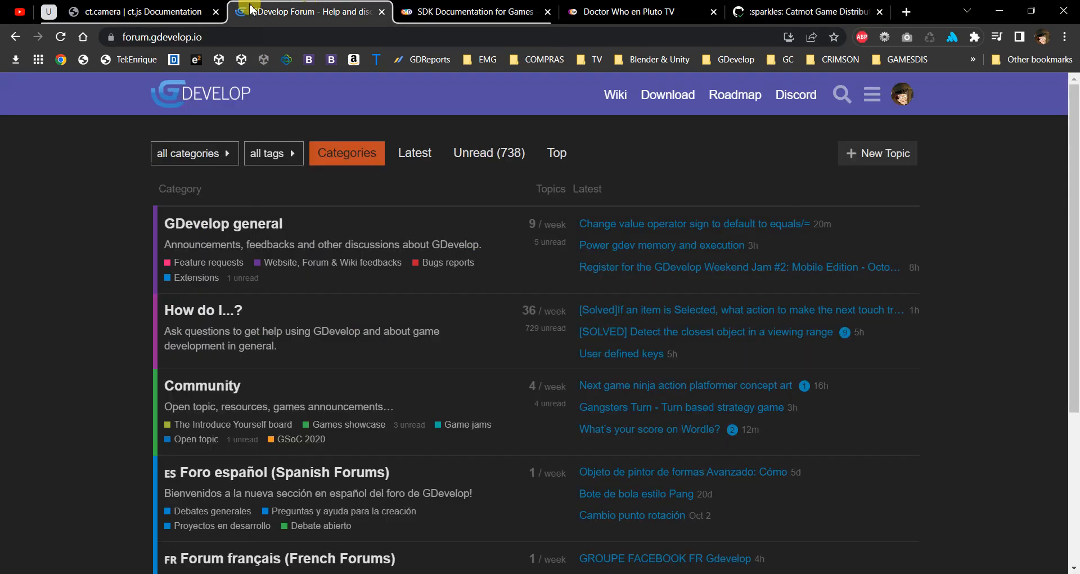
click(140, 12)
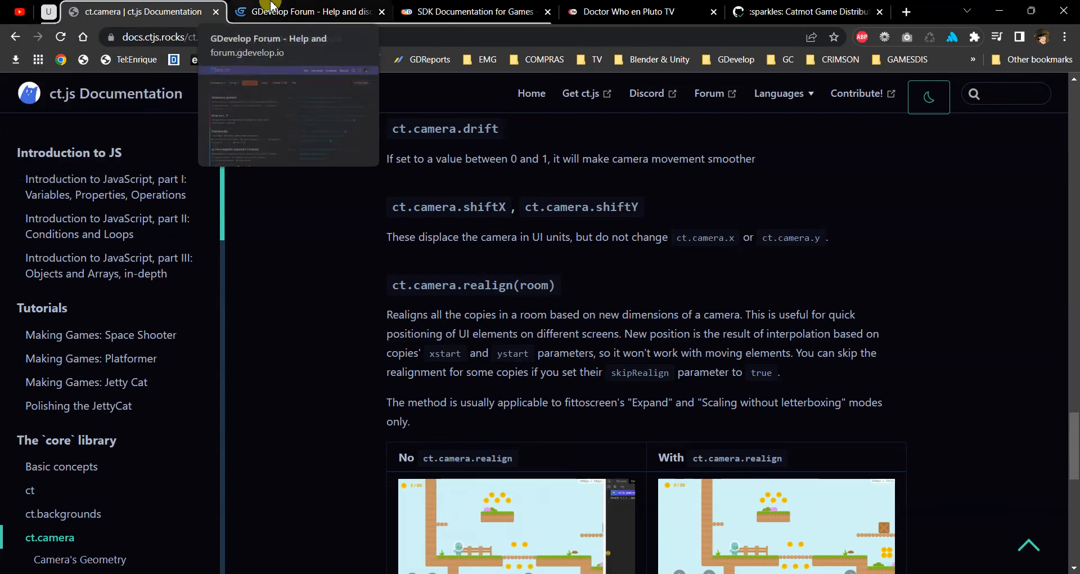
click(19, 11)
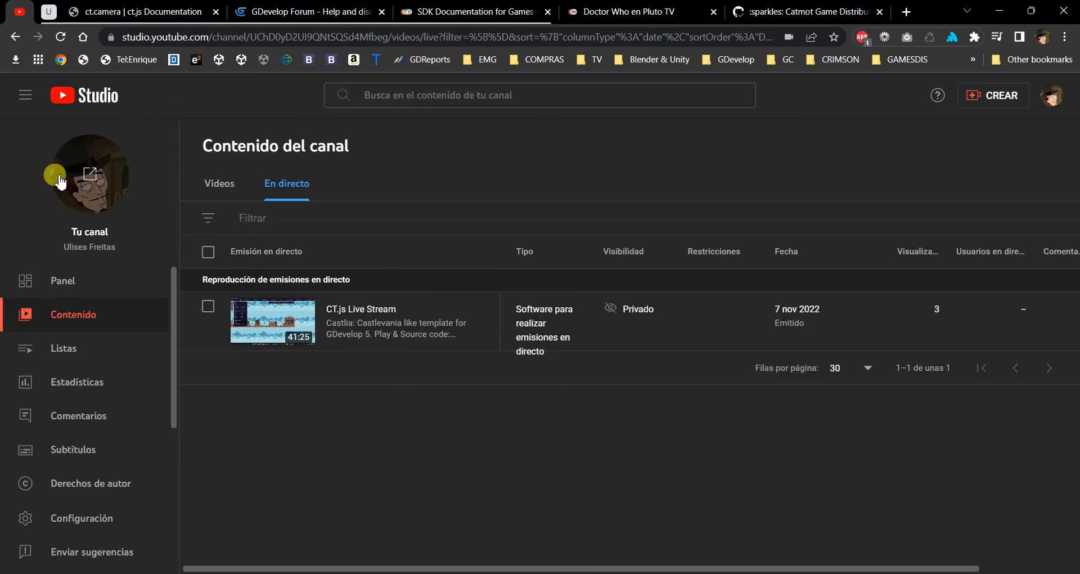
click(66, 282)
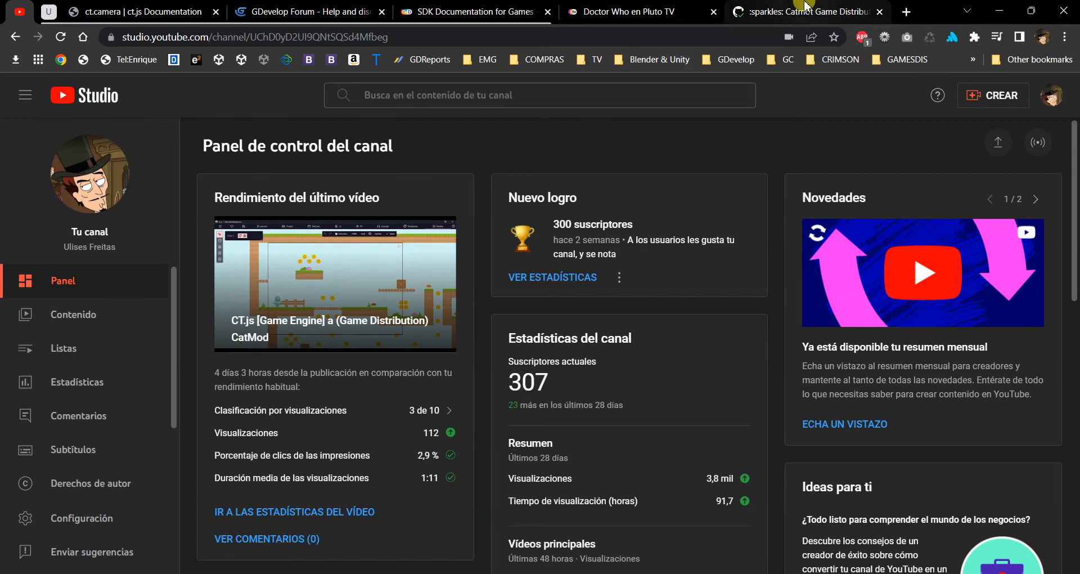
Return to the Catmot Game Distribution pull request on GitHub and skim its description.
click(805, 10)
scroll(644, 374, down, 10)
scroll(641, 376, up, 10)
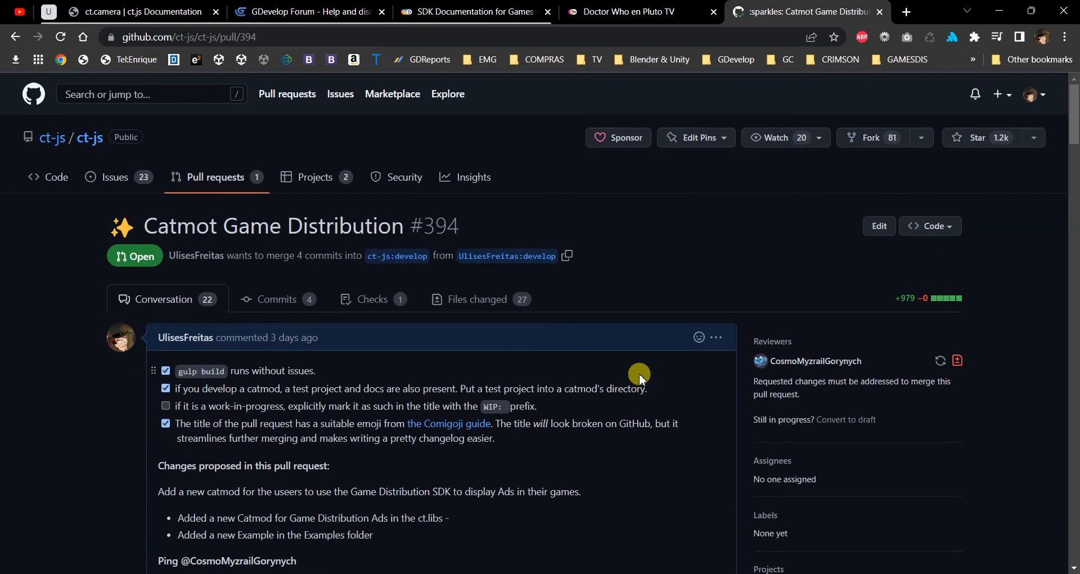